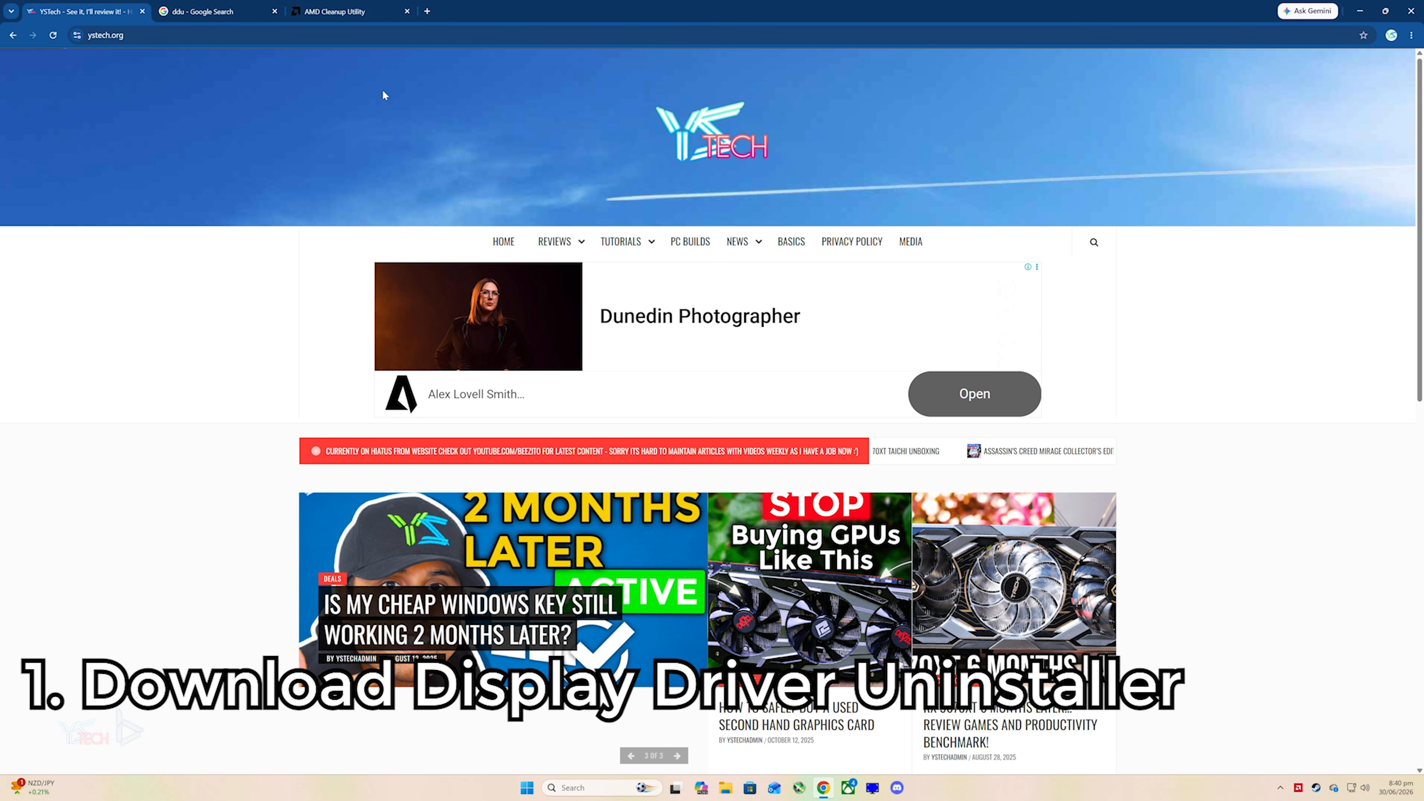
Step: Download Display Driver Uninstaller (DDU) version 18.1.5.5 from the Guru3D result in the ddu search
click(252, 19)
click(269, 180)
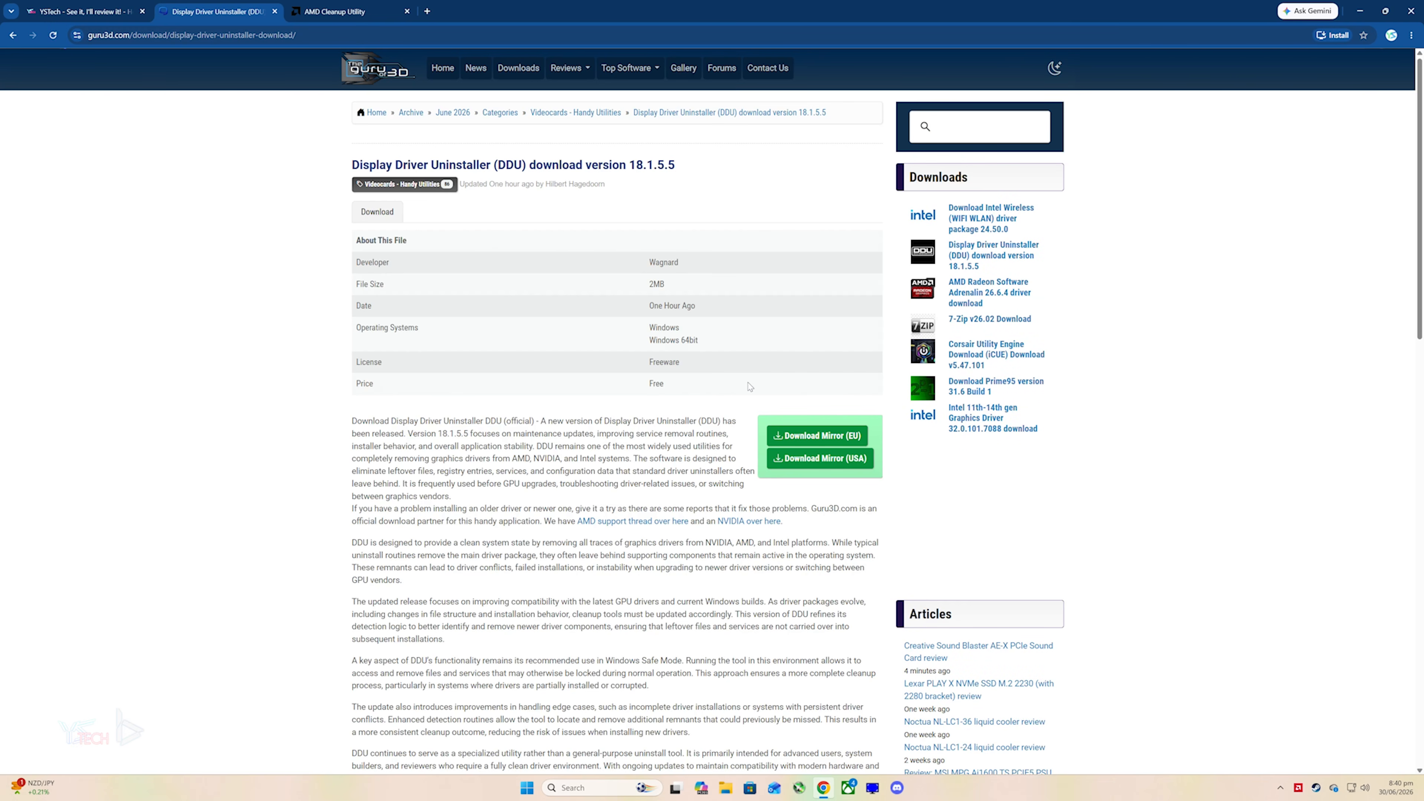
click(852, 509)
click(583, 410)
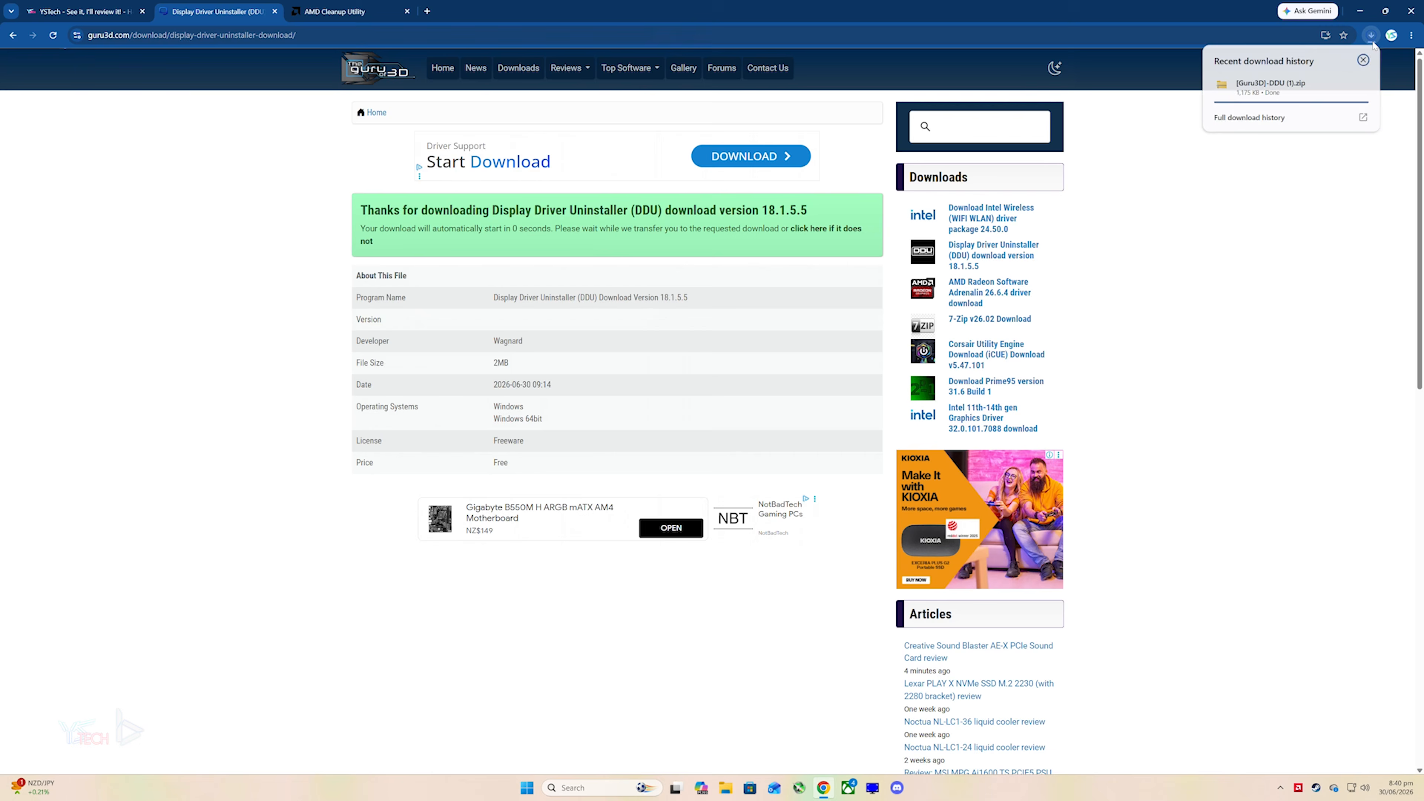
Step: Extract the downloaded [Guru3D]-DDU (1) archive into its own folder inside Downloads and close the file windows
click(1343, 84)
right_click(753, 513)
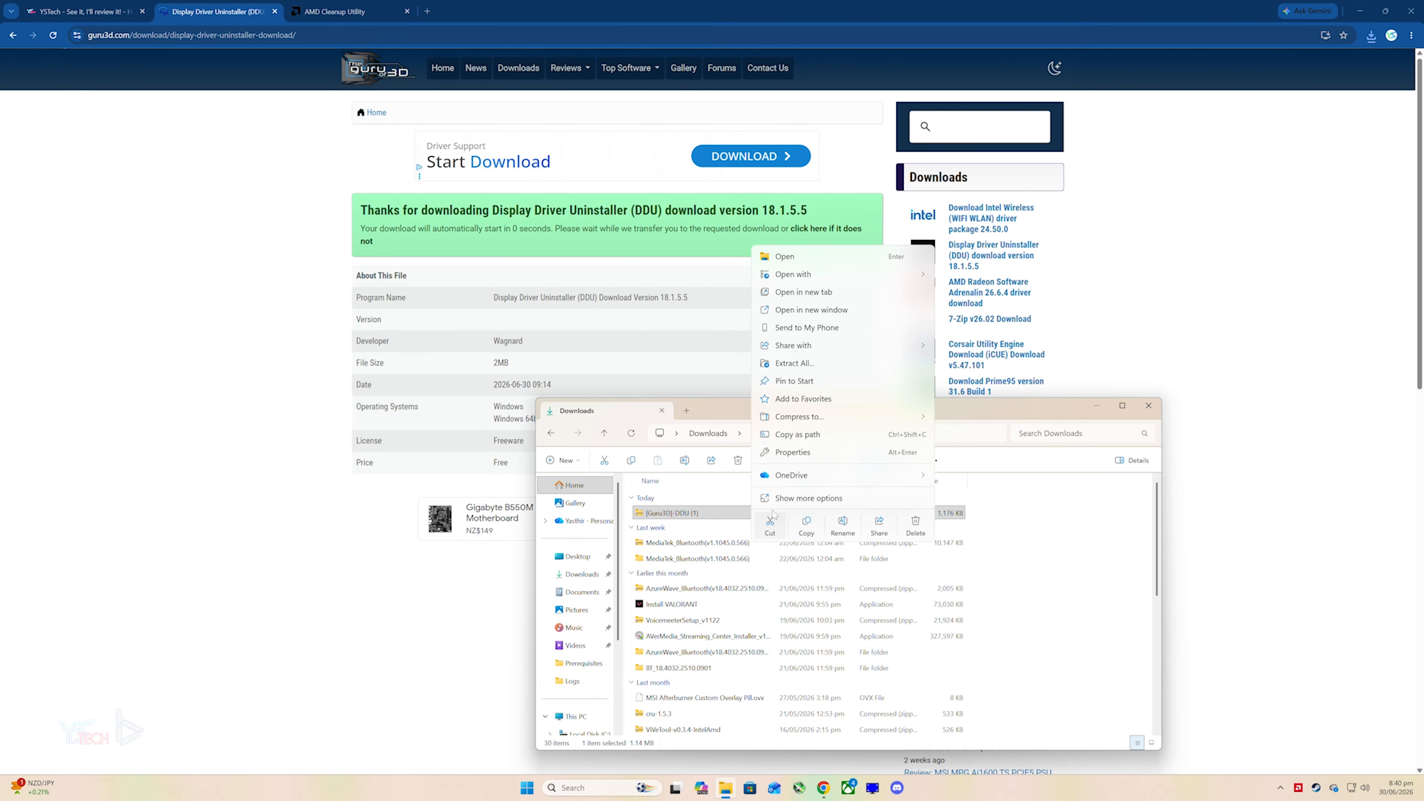
click(794, 363)
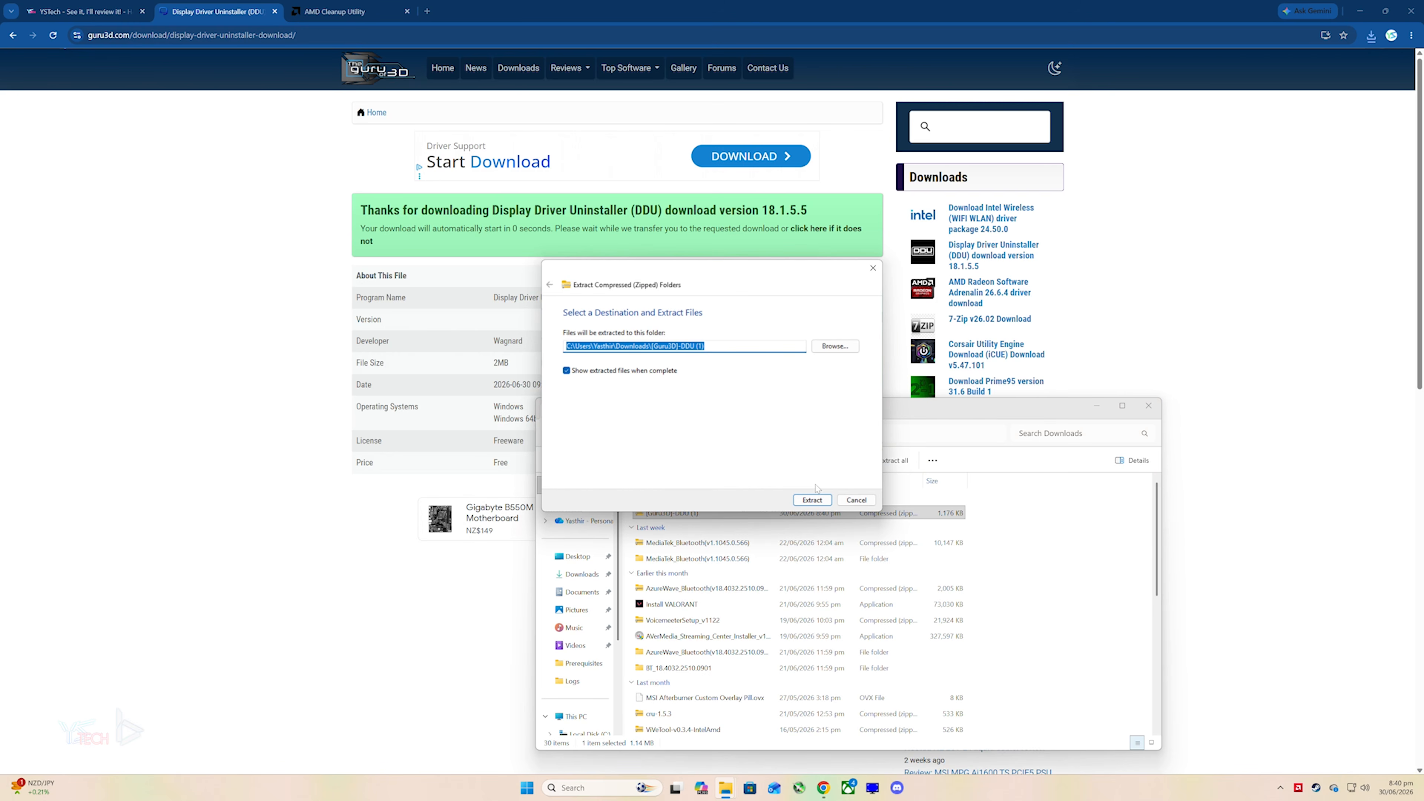
click(814, 499)
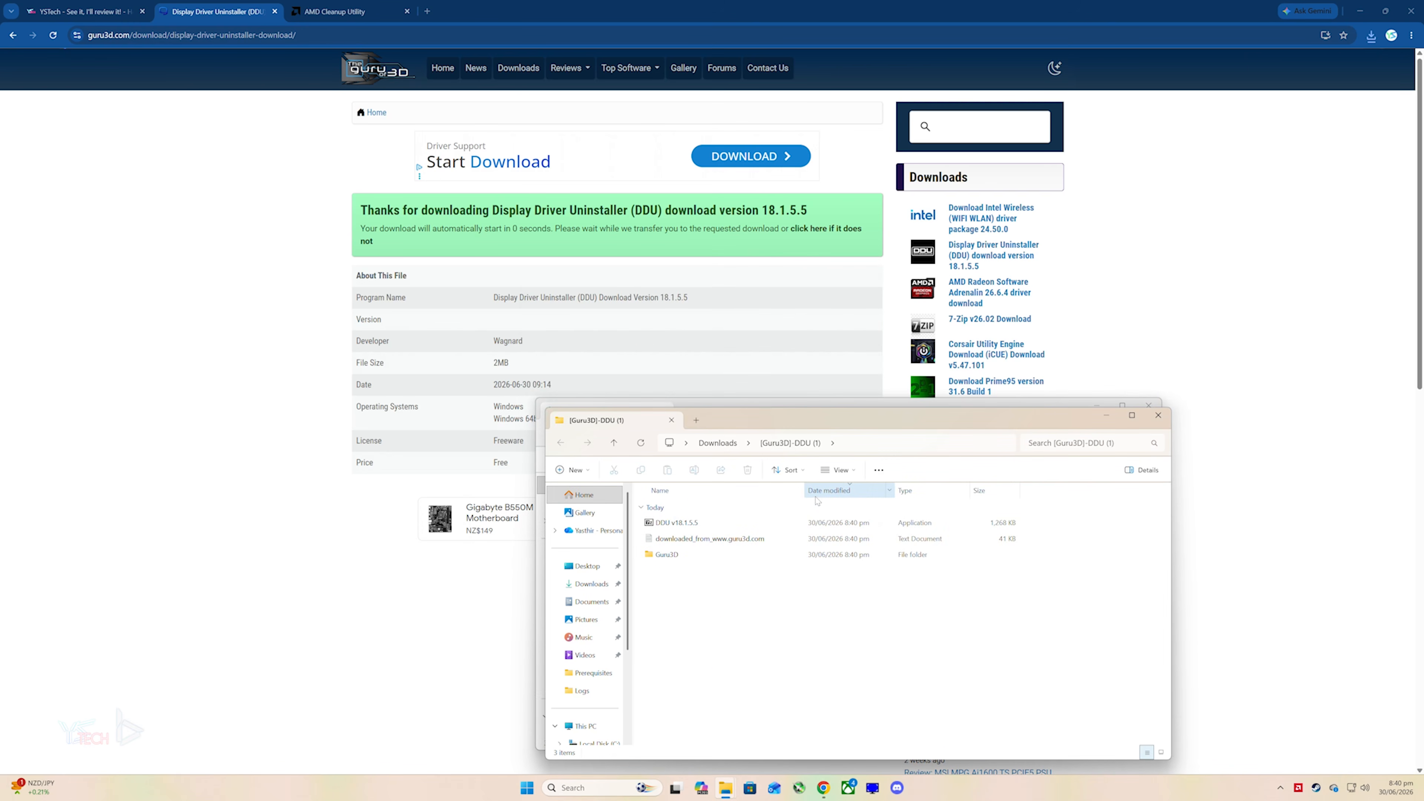
click(882, 352)
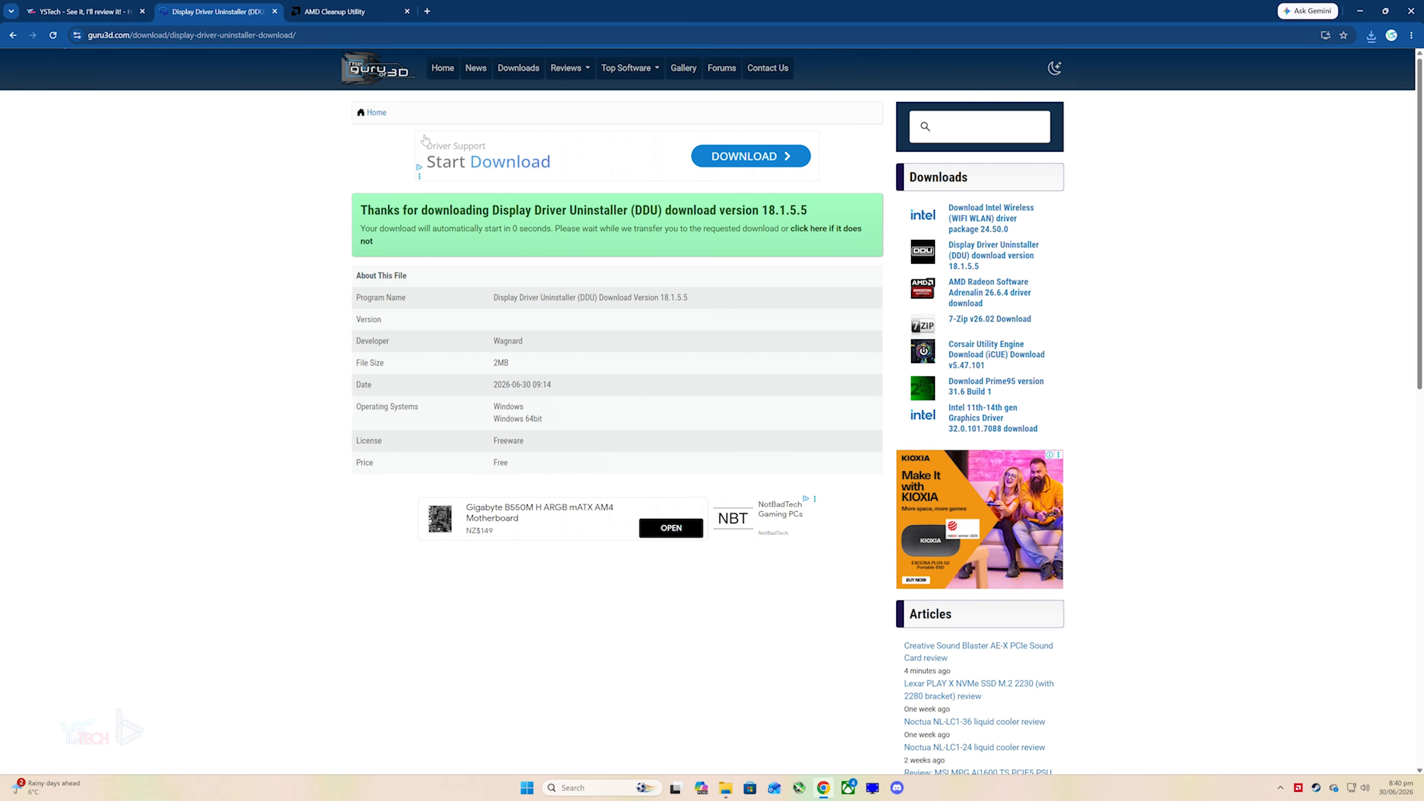
Step: Download AMD Cleanup Utility for Windows from AMD's support article and save it as amdcleanuputility in Downloads
click(341, 13)
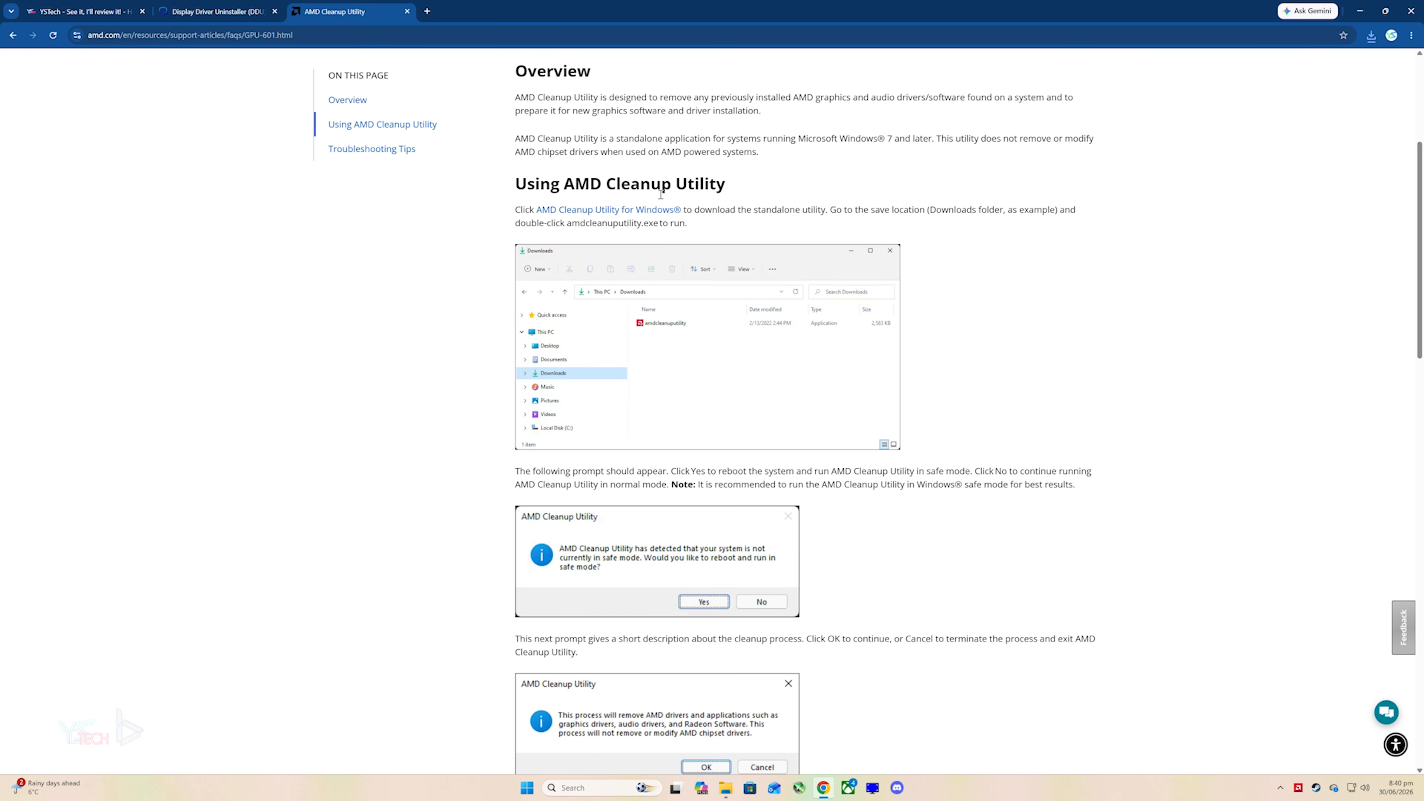
click(588, 214)
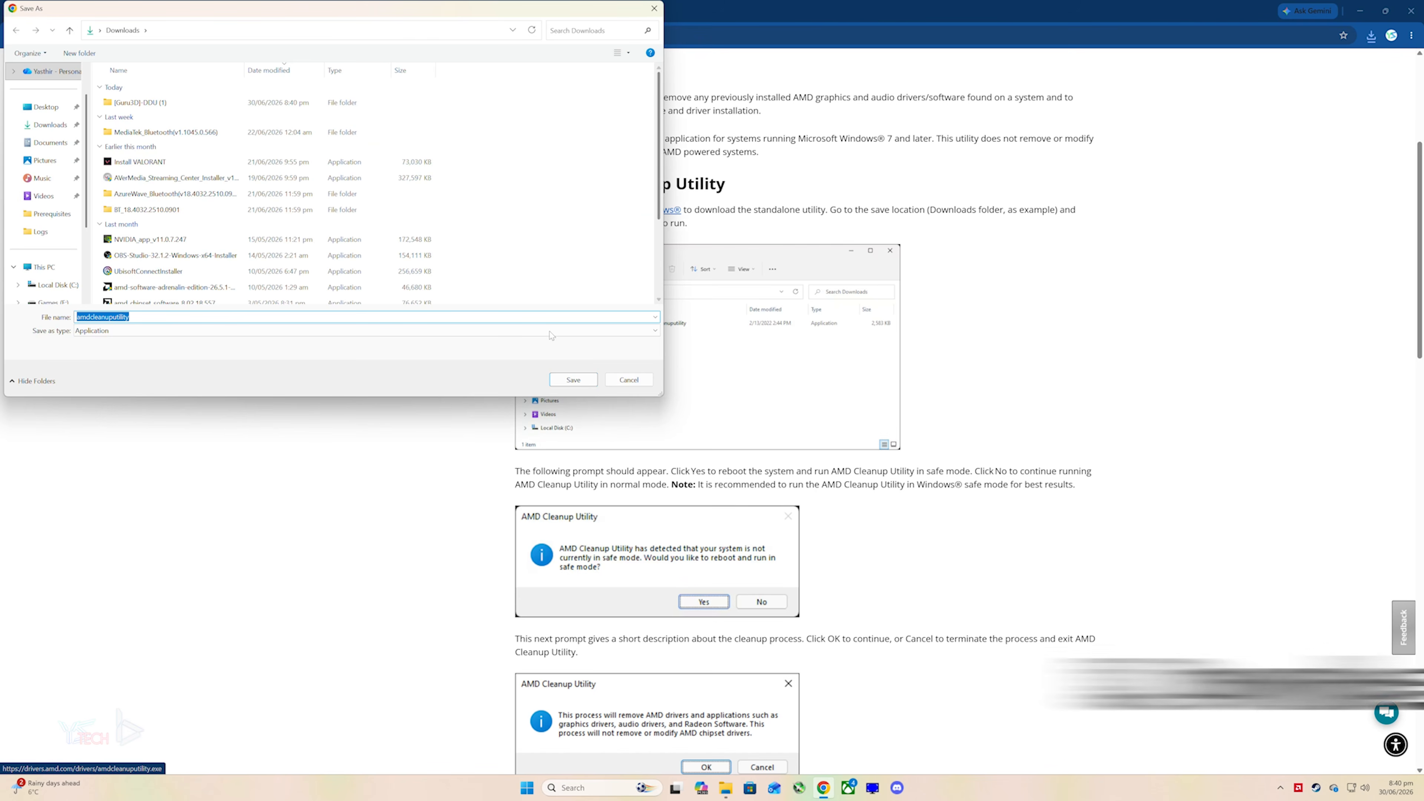
key(Return)
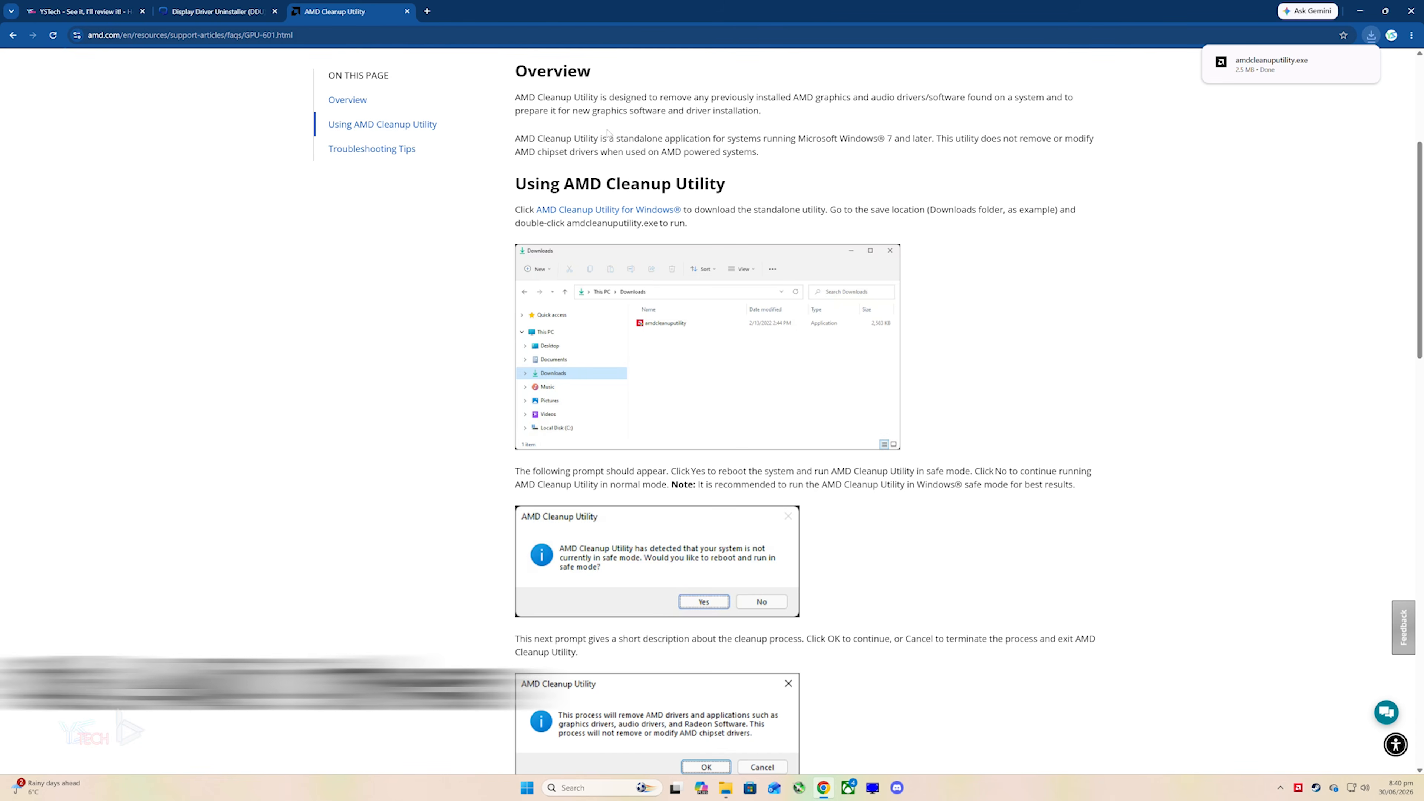
Step: Search the web for "amd drivers" in a new tab and open AMD's Drivers and Support for Processors and Graphics page
click(427, 11)
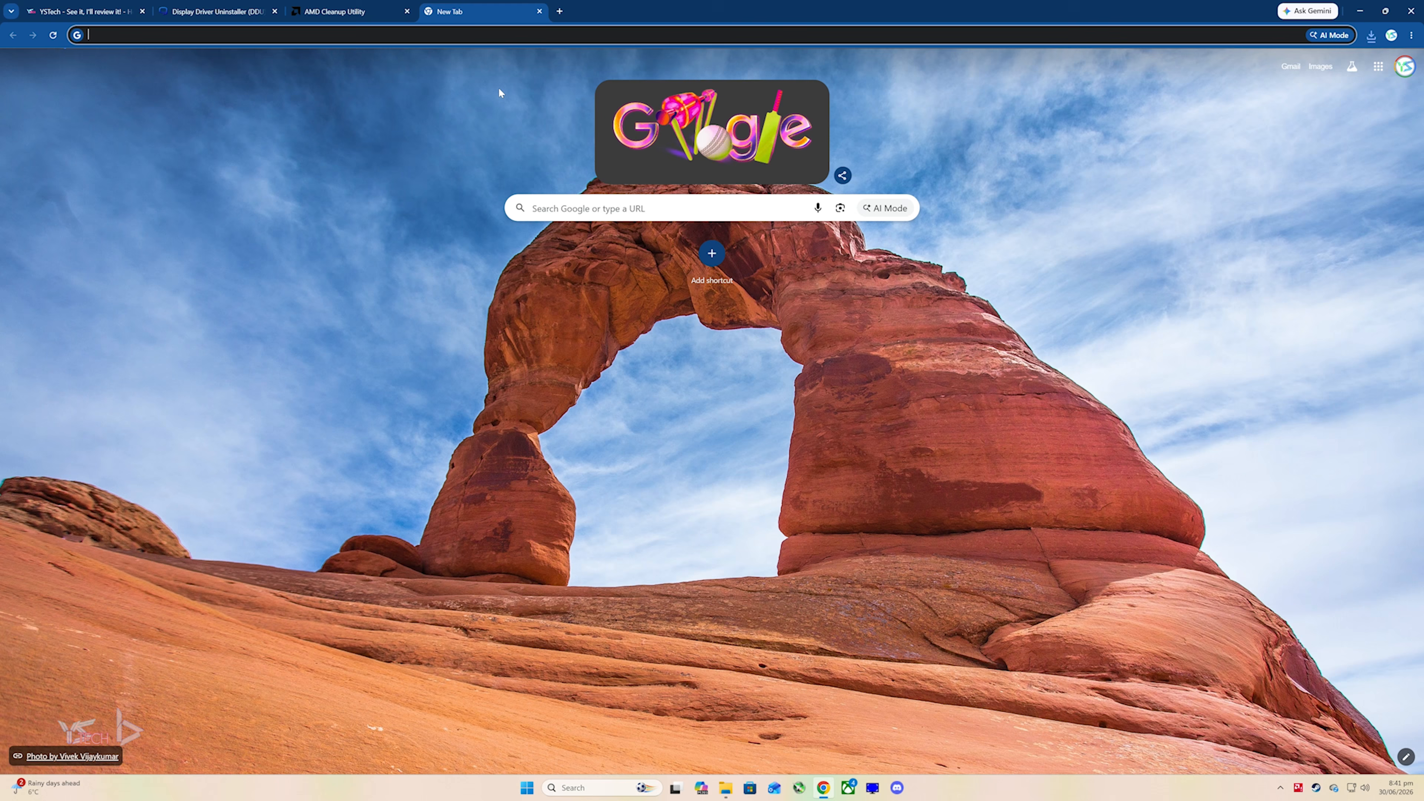
text(amd drivers)
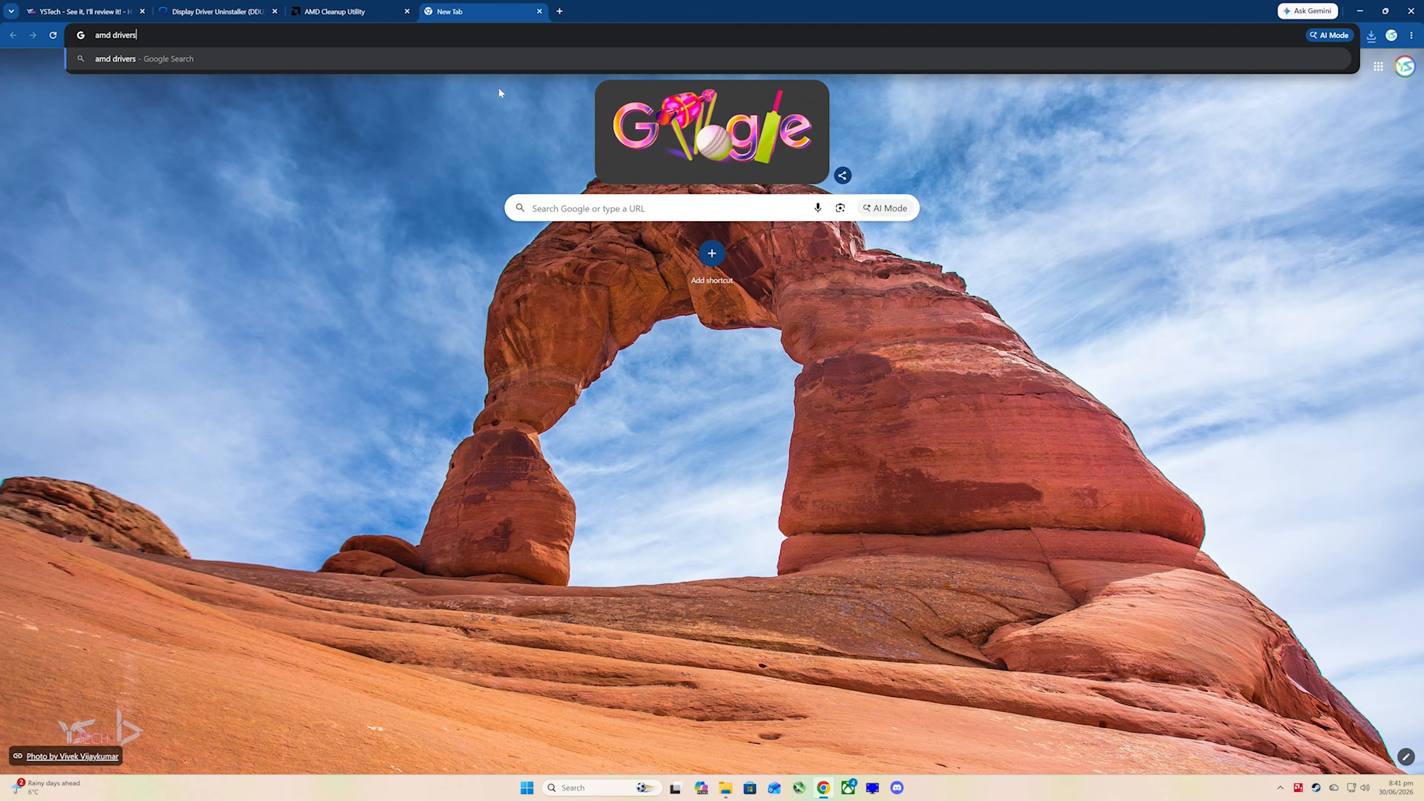
key(Return)
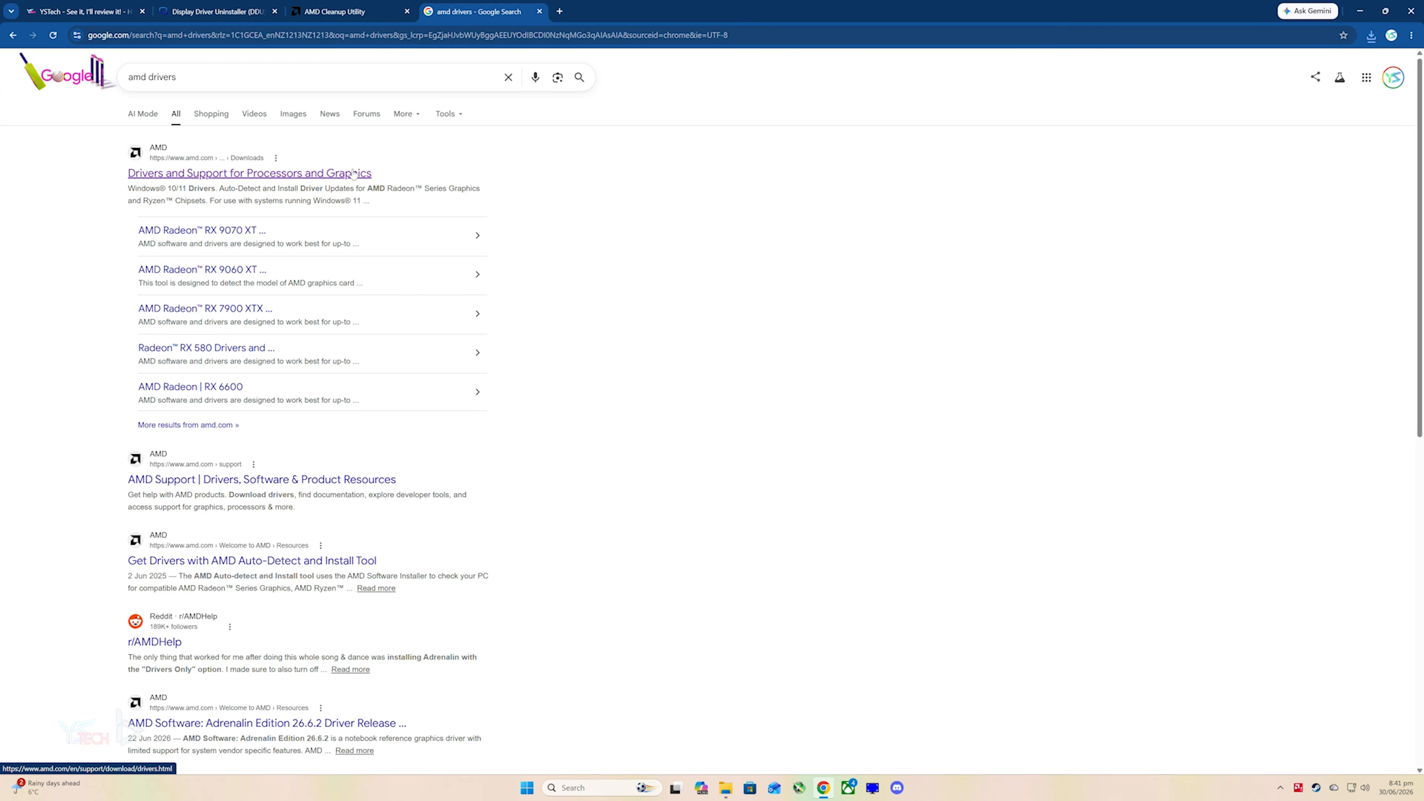
click(353, 173)
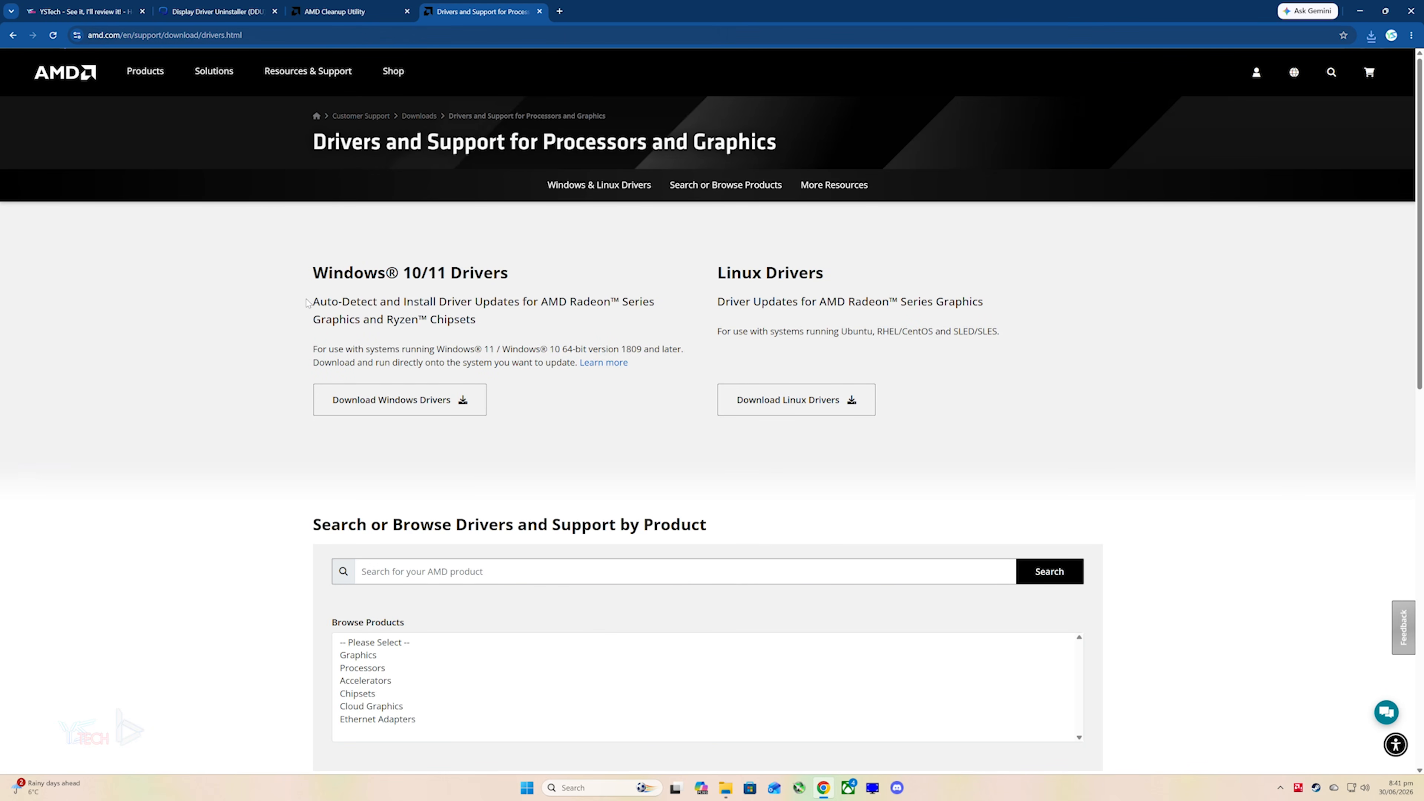
Step: Browse the products to Graphics, Radeon RX, Radeon RX 9000 Series, AMD Radeon RX 9070 XT and submit the selection
drag(312, 302, 447, 301)
click(448, 302)
scroll(452, 304, down, 3)
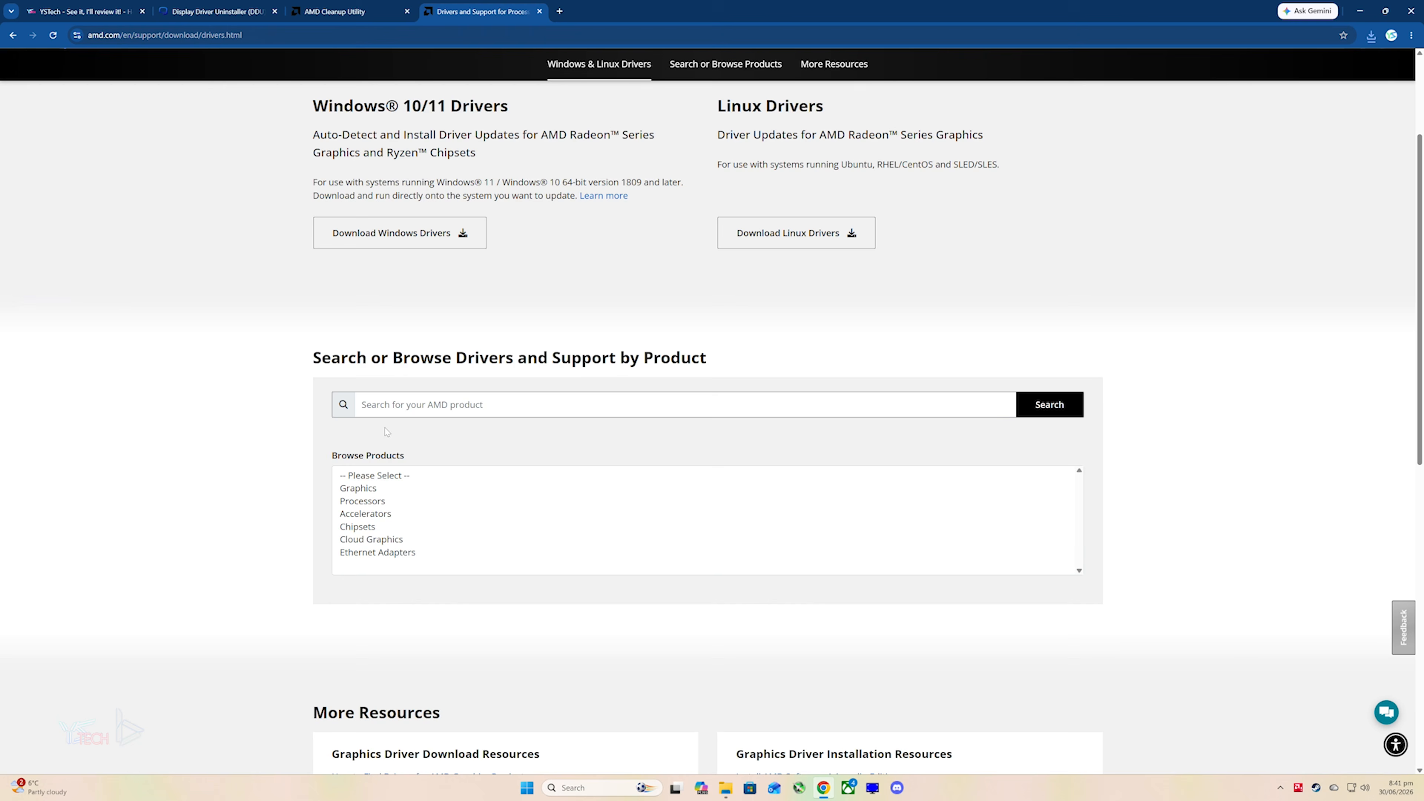
click(395, 408)
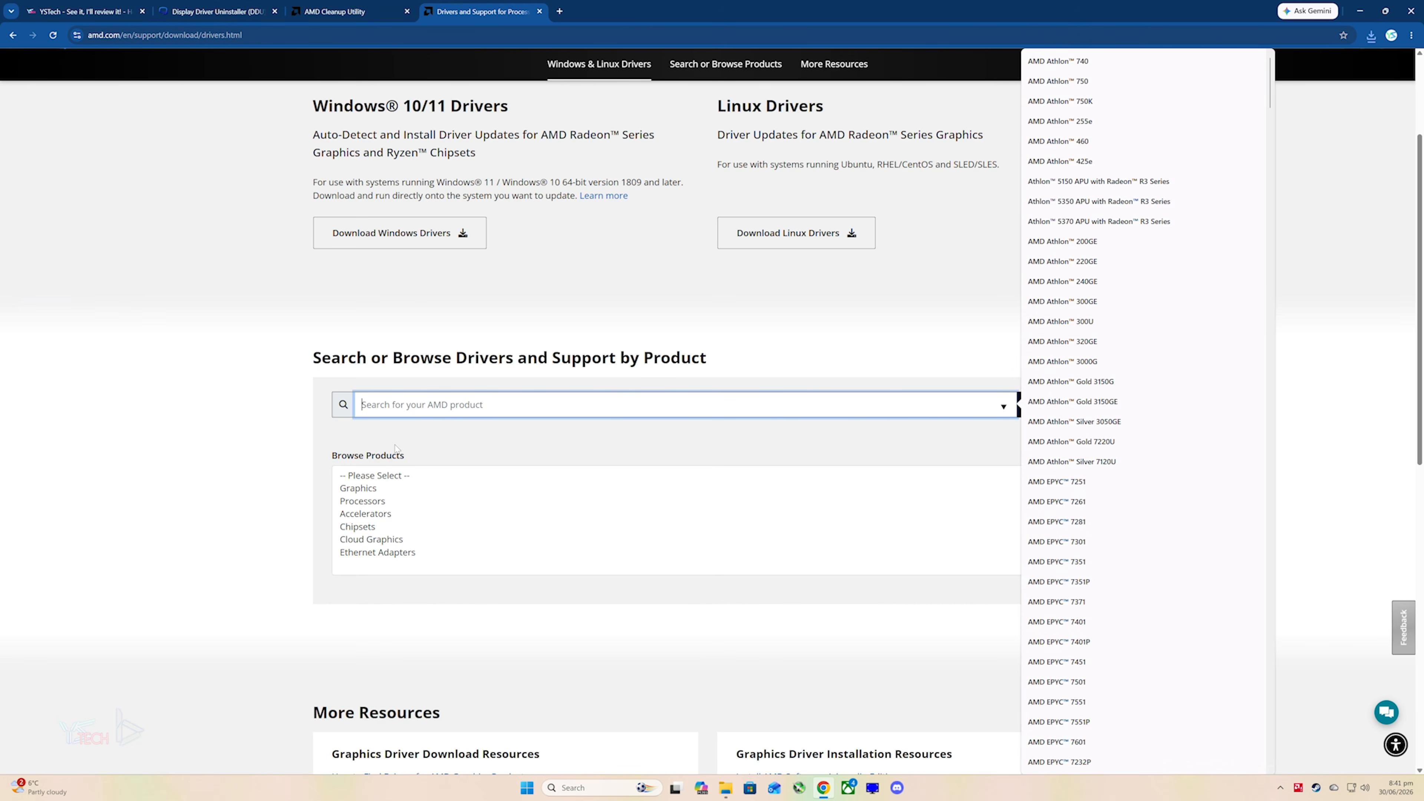
click(361, 489)
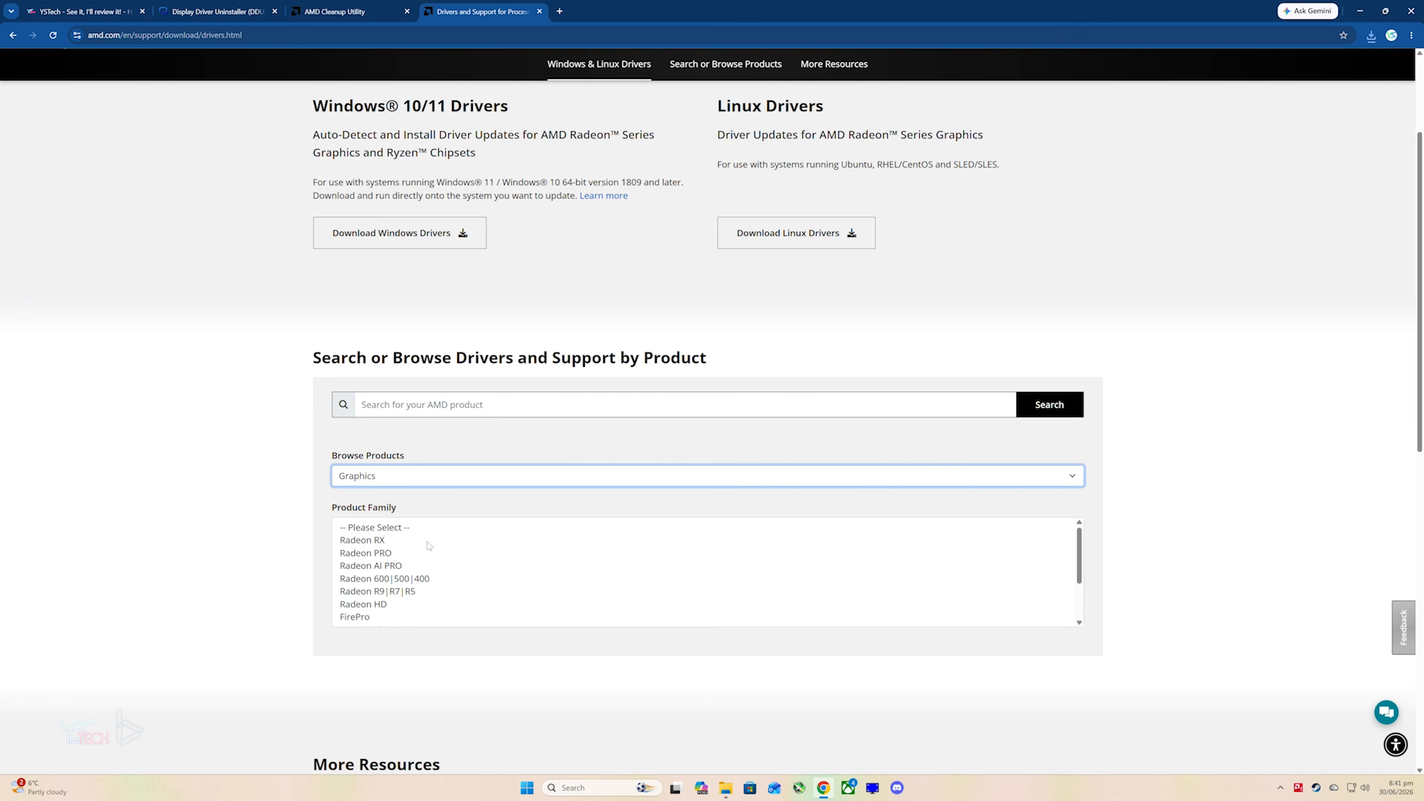
click(362, 540)
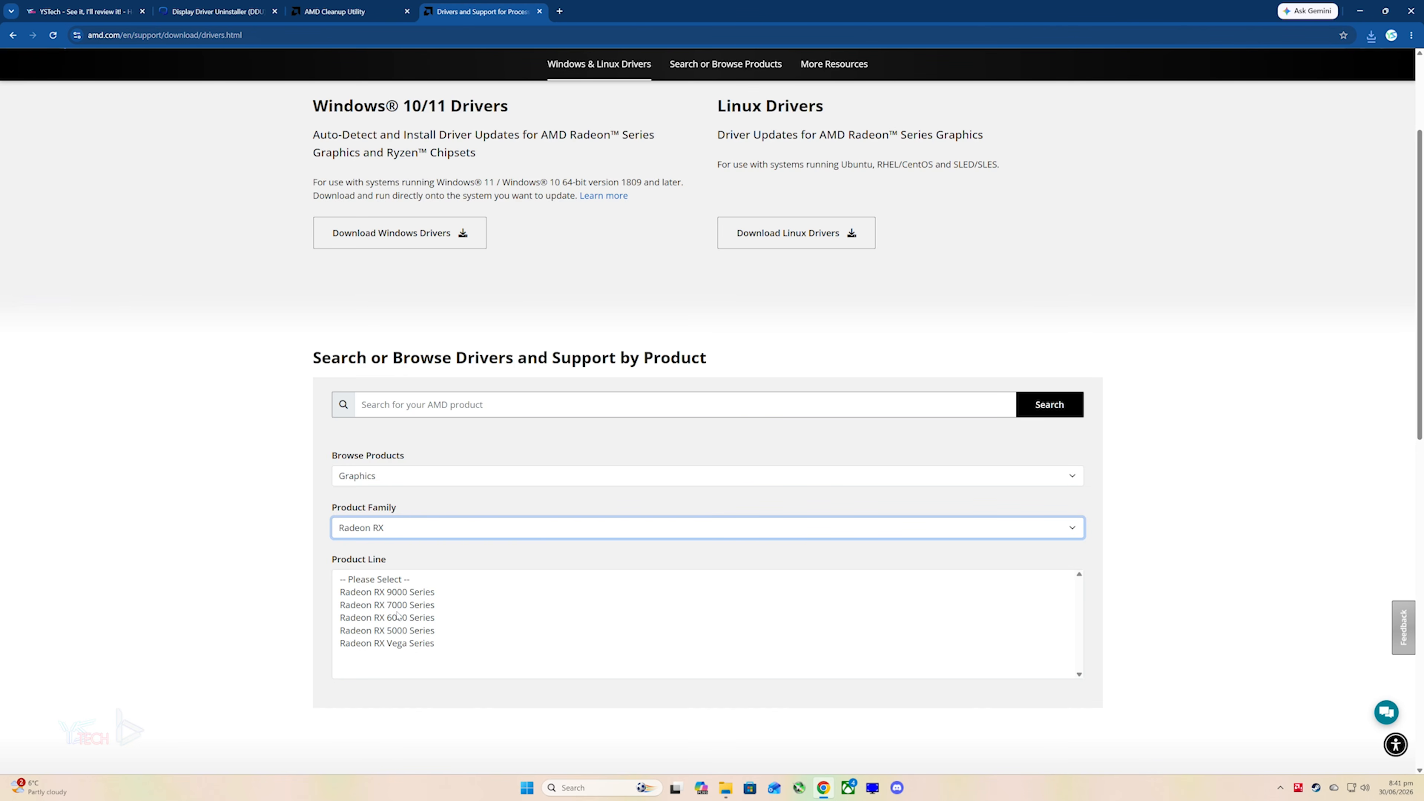
click(421, 593)
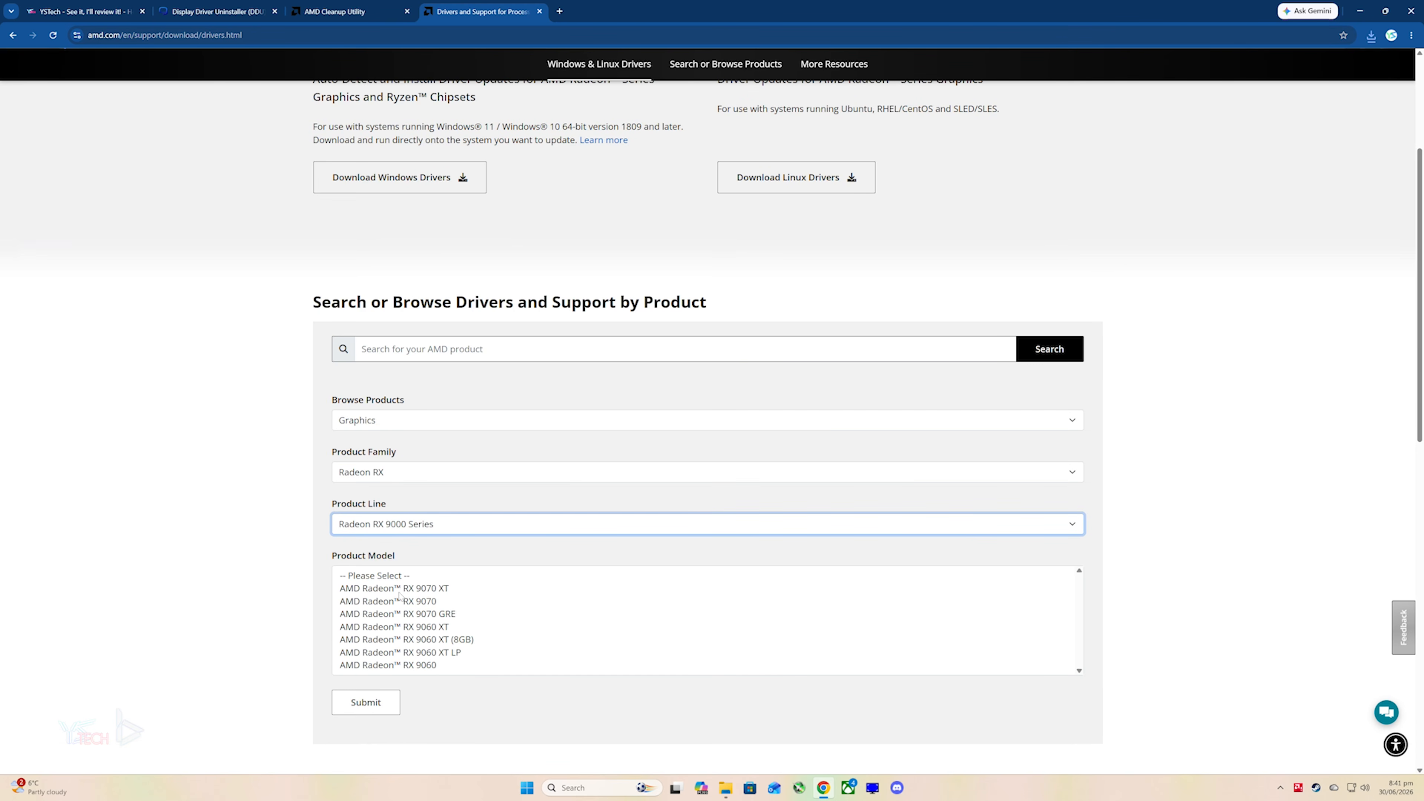
click(424, 589)
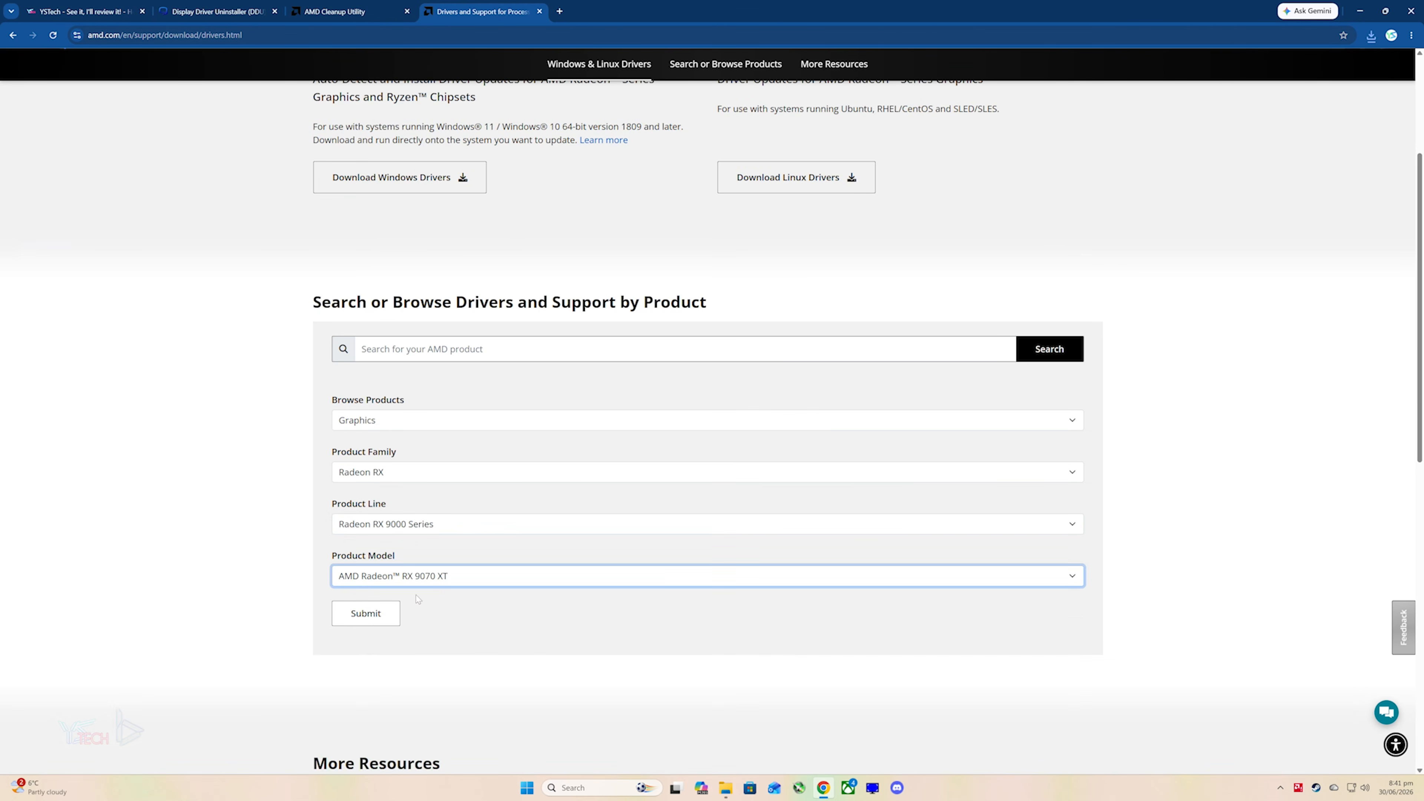
click(392, 610)
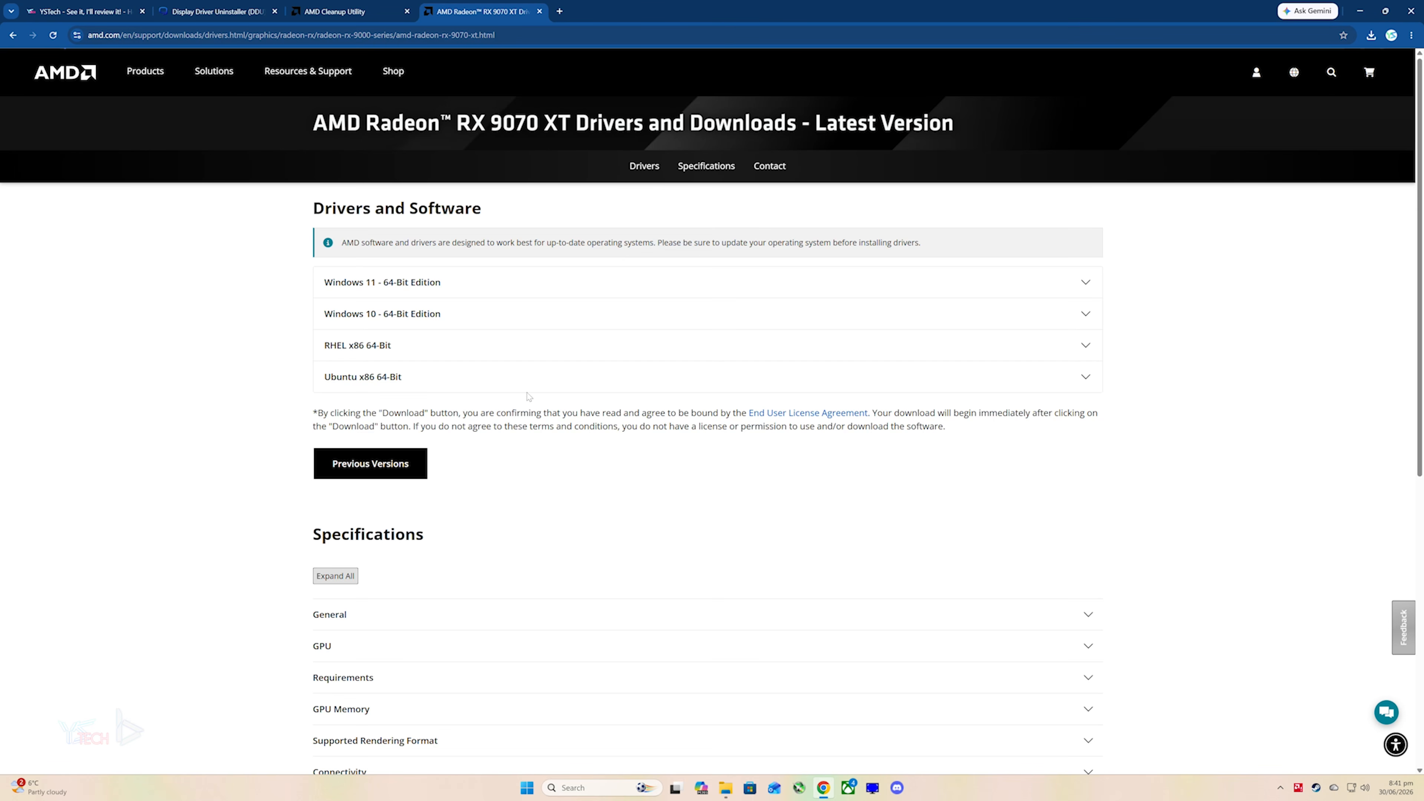
Step: From the previous driver versions for Windows 11 64-bit, download Adrenalin 26.6.1 (WHQL Recommended) to the Downloads folder
click(394, 543)
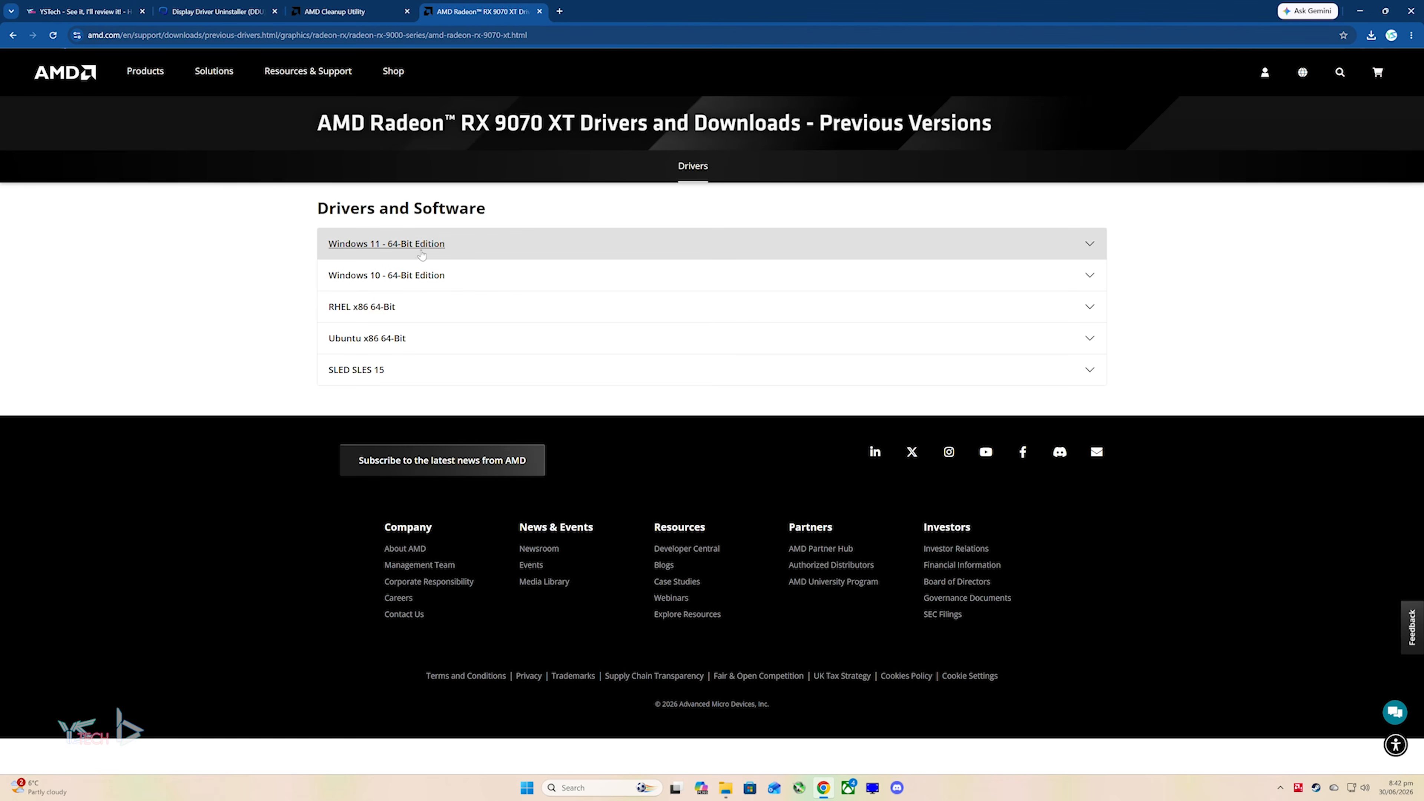
click(421, 253)
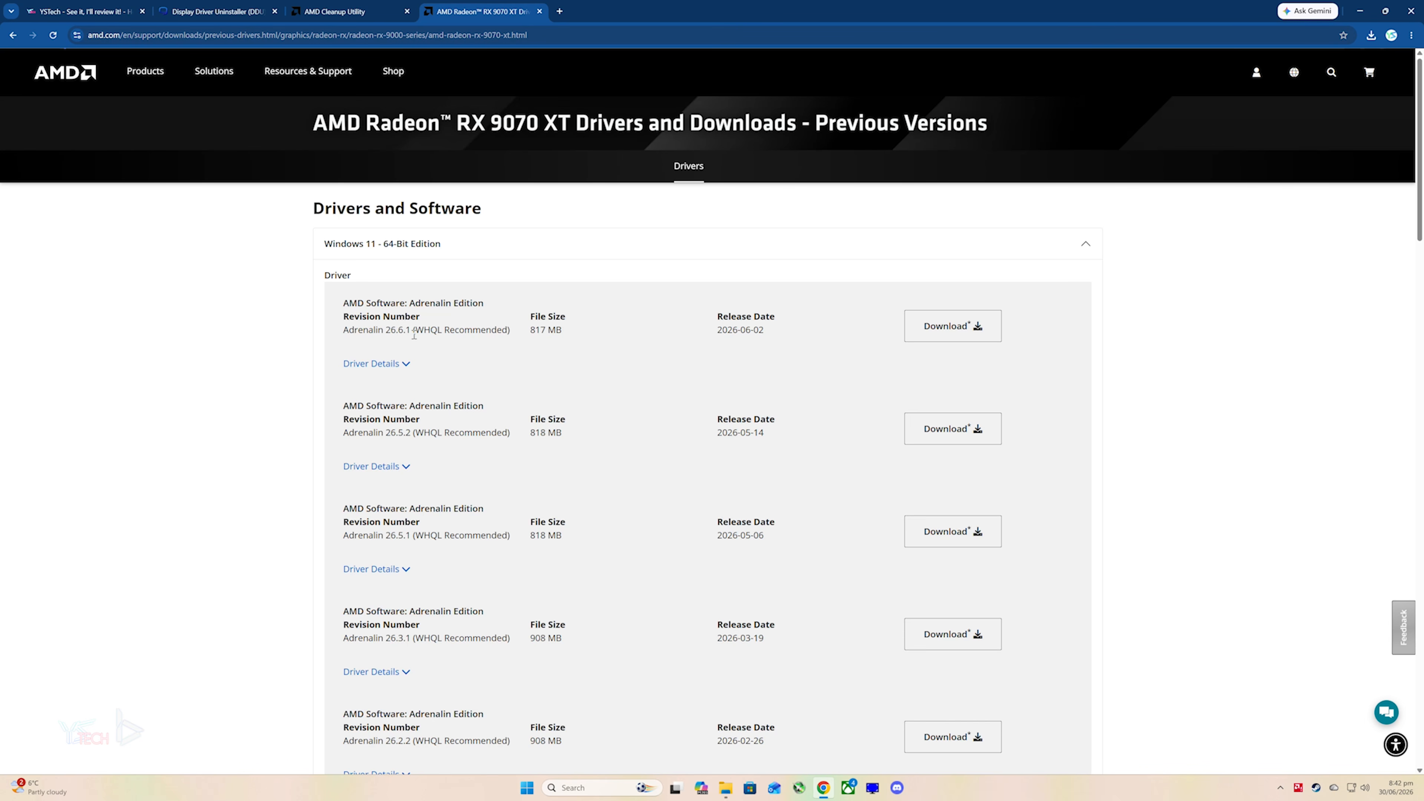
drag(386, 330, 414, 331)
click(414, 331)
click(929, 337)
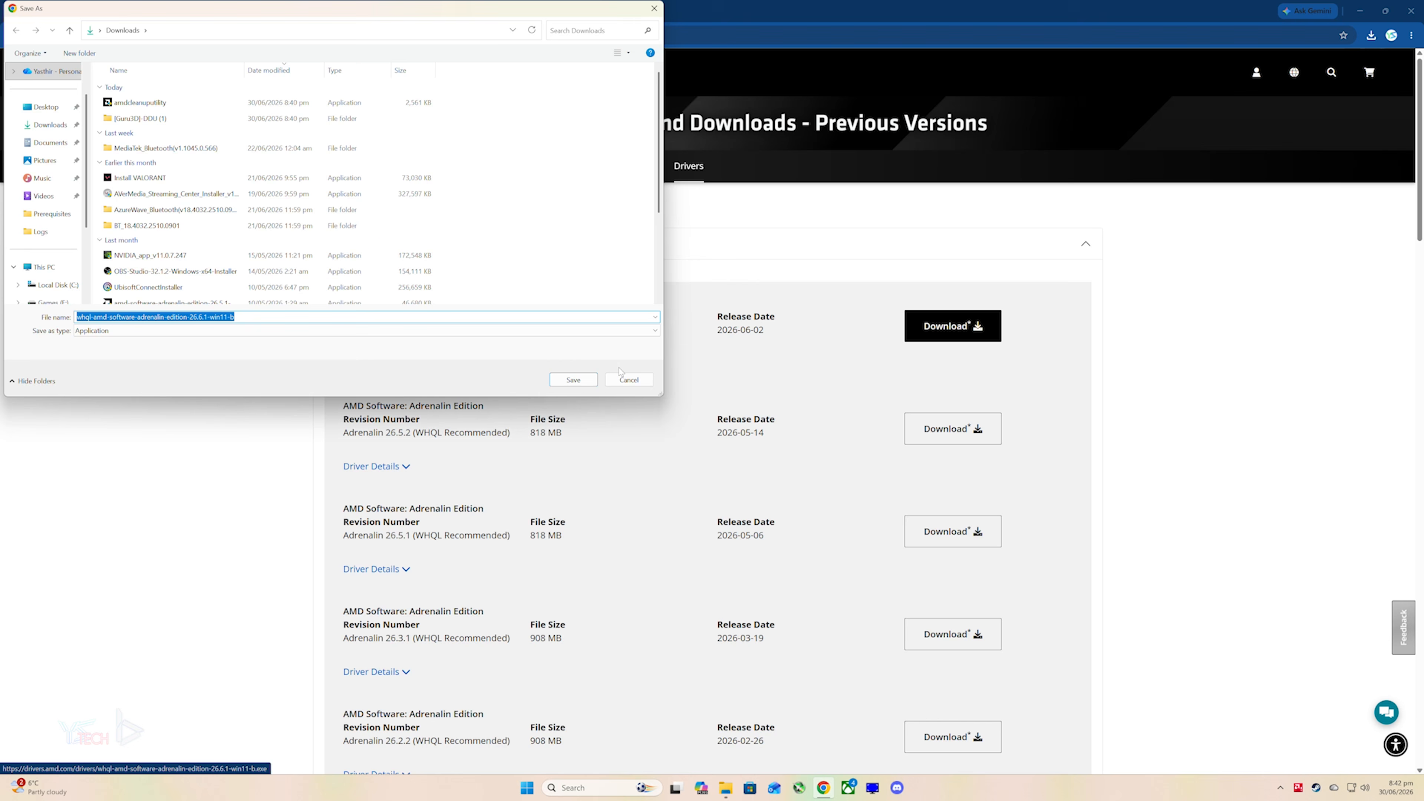
click(584, 379)
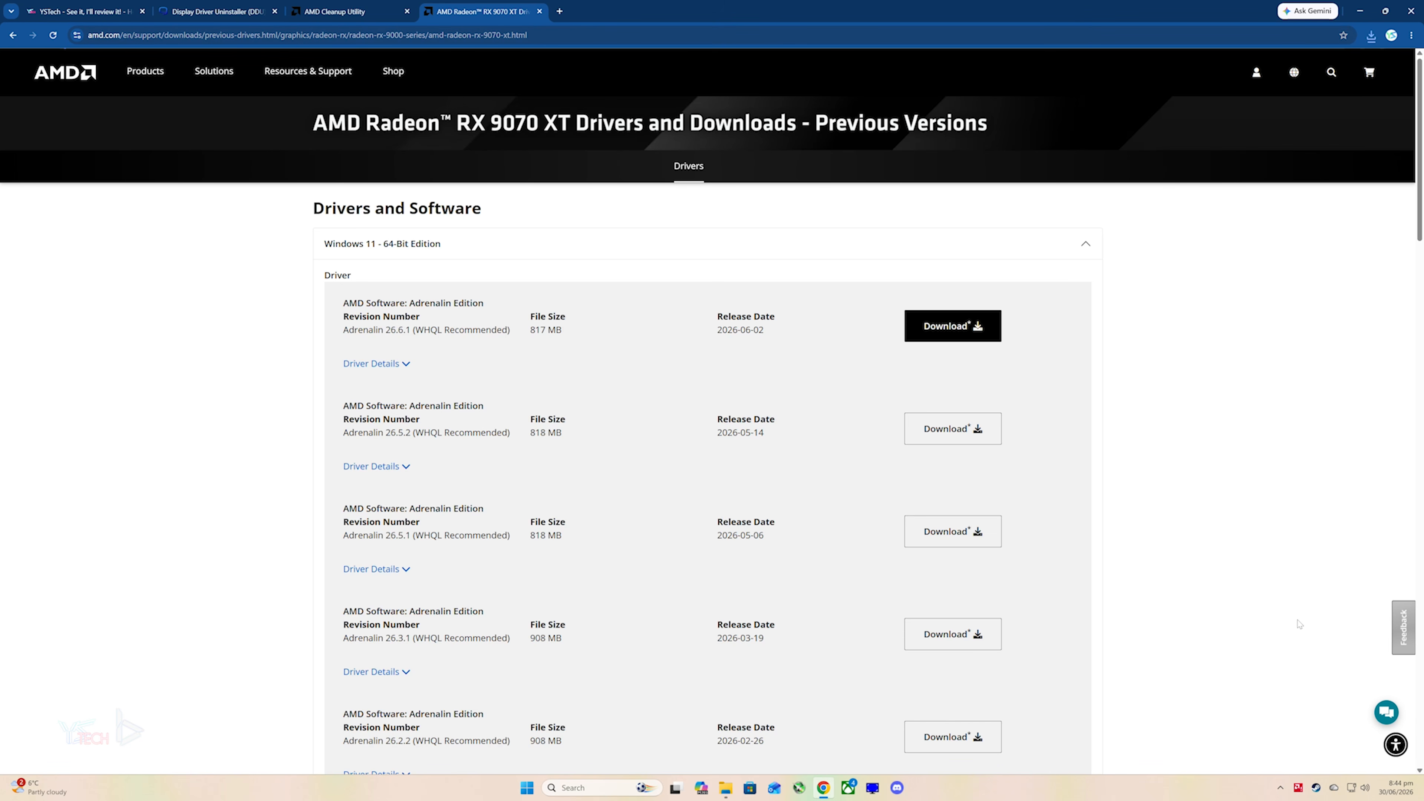
right_click(1352, 788)
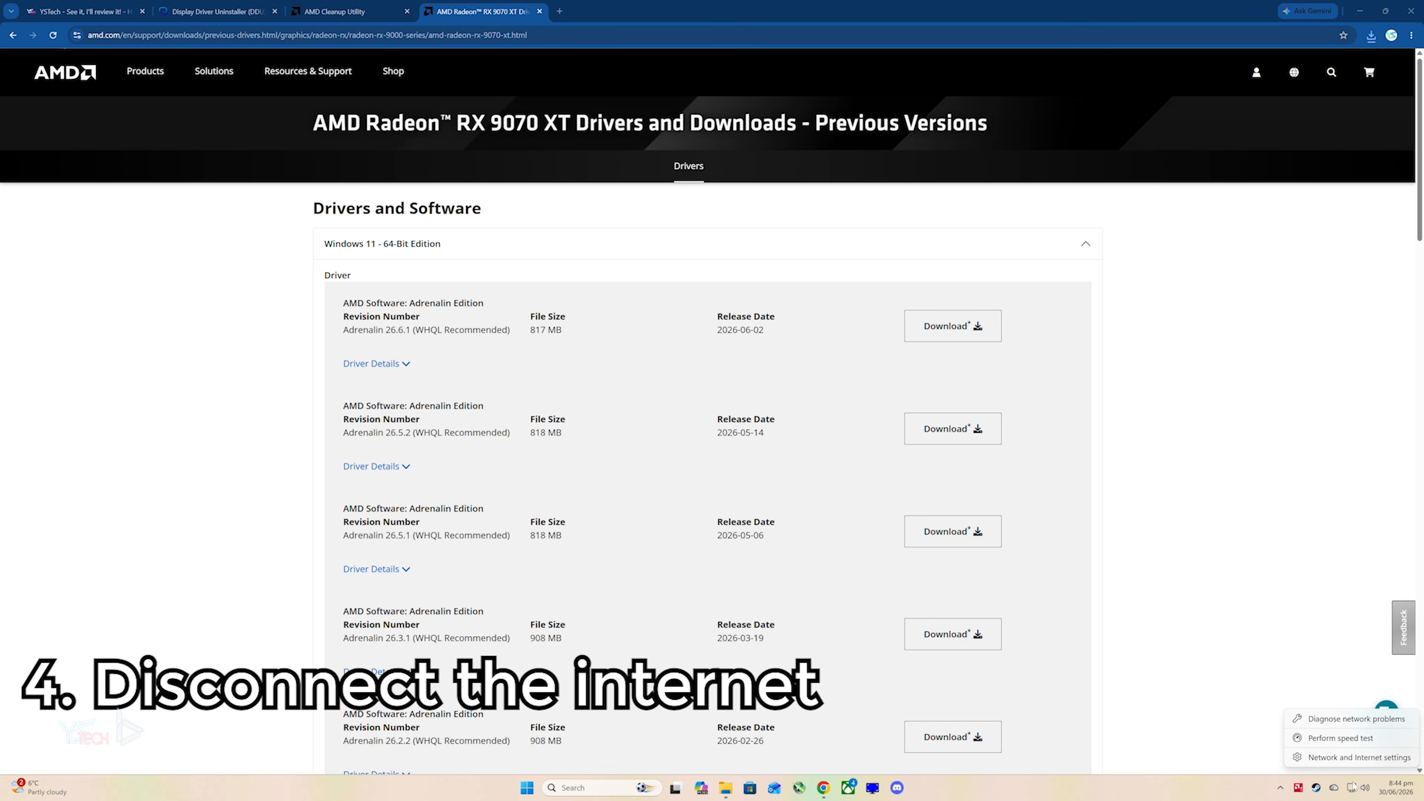
click(1358, 762)
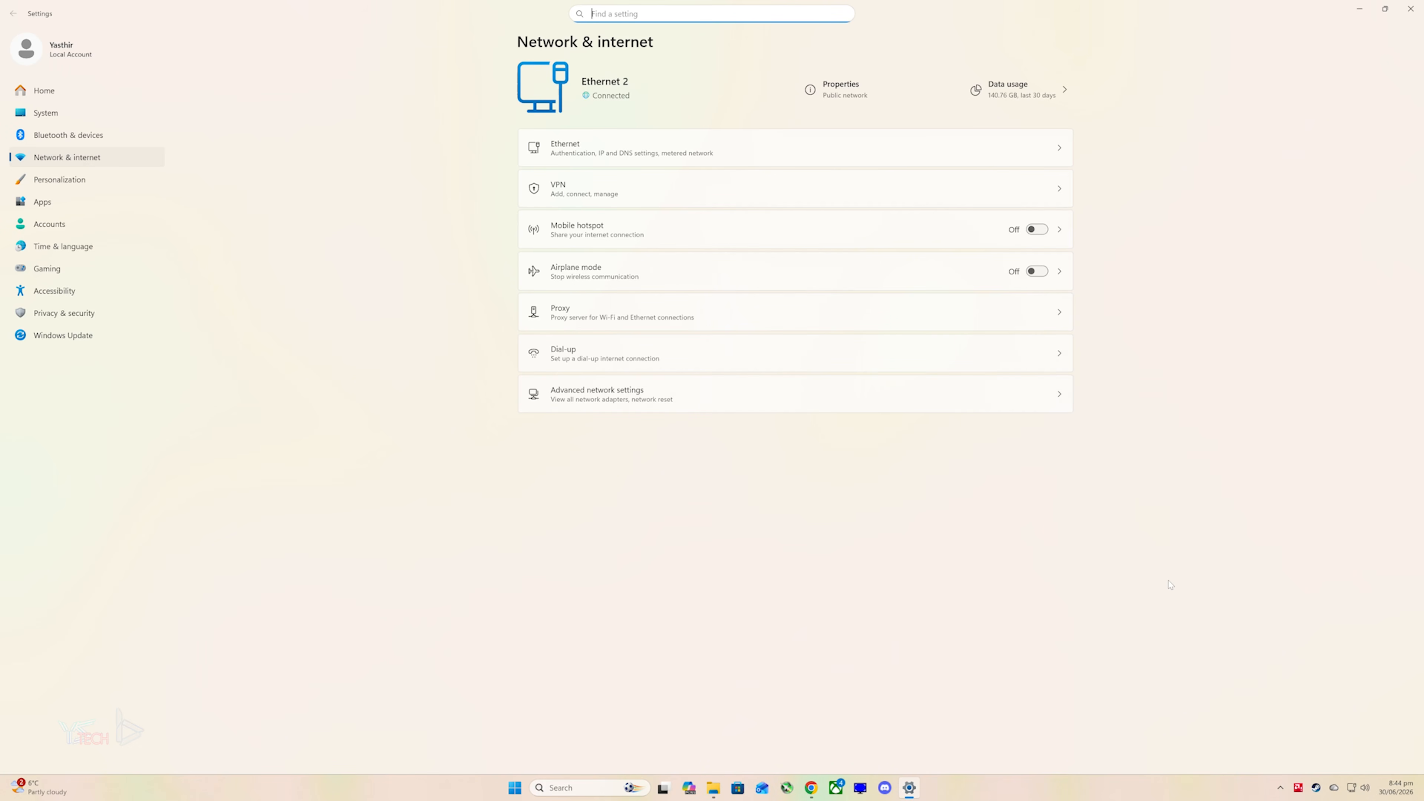
click(677, 407)
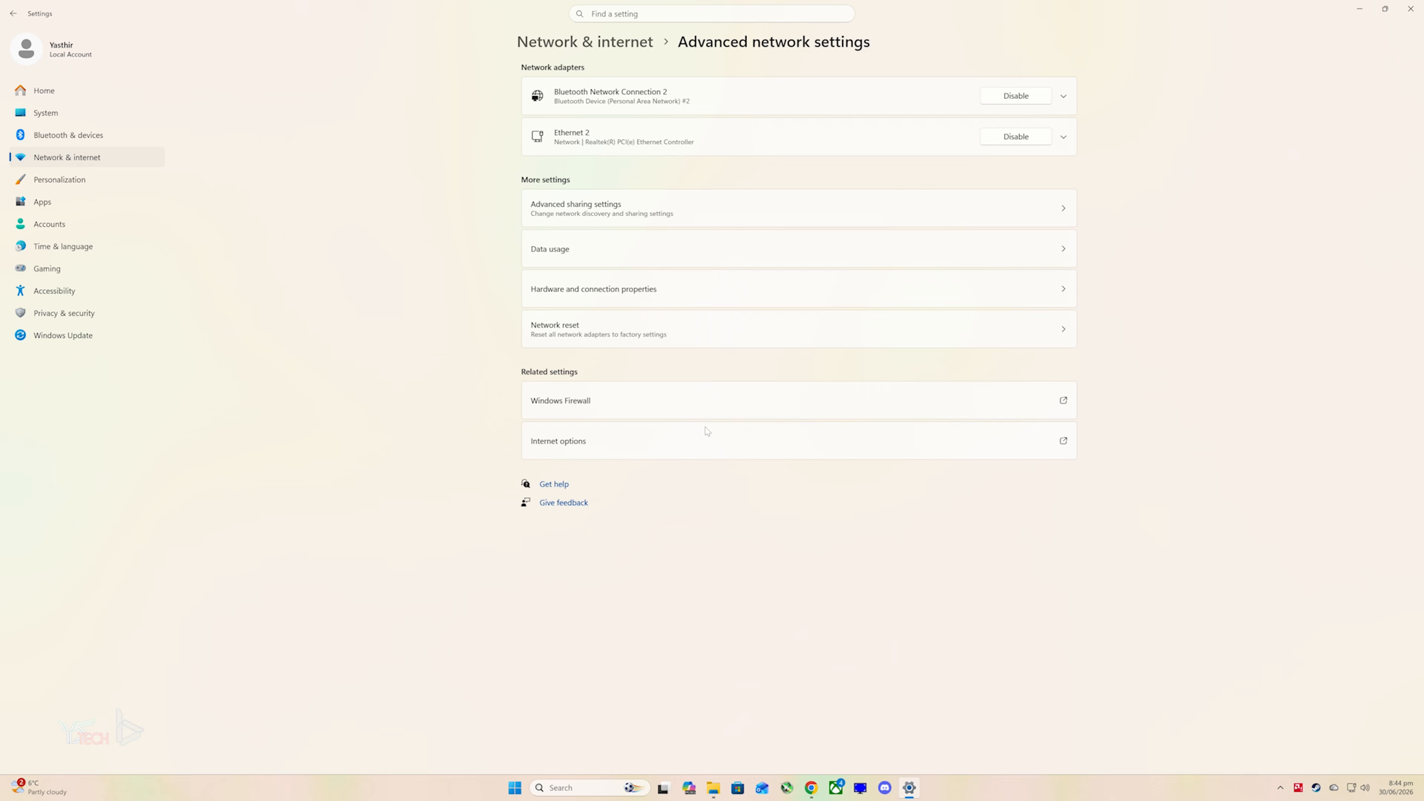
click(599, 217)
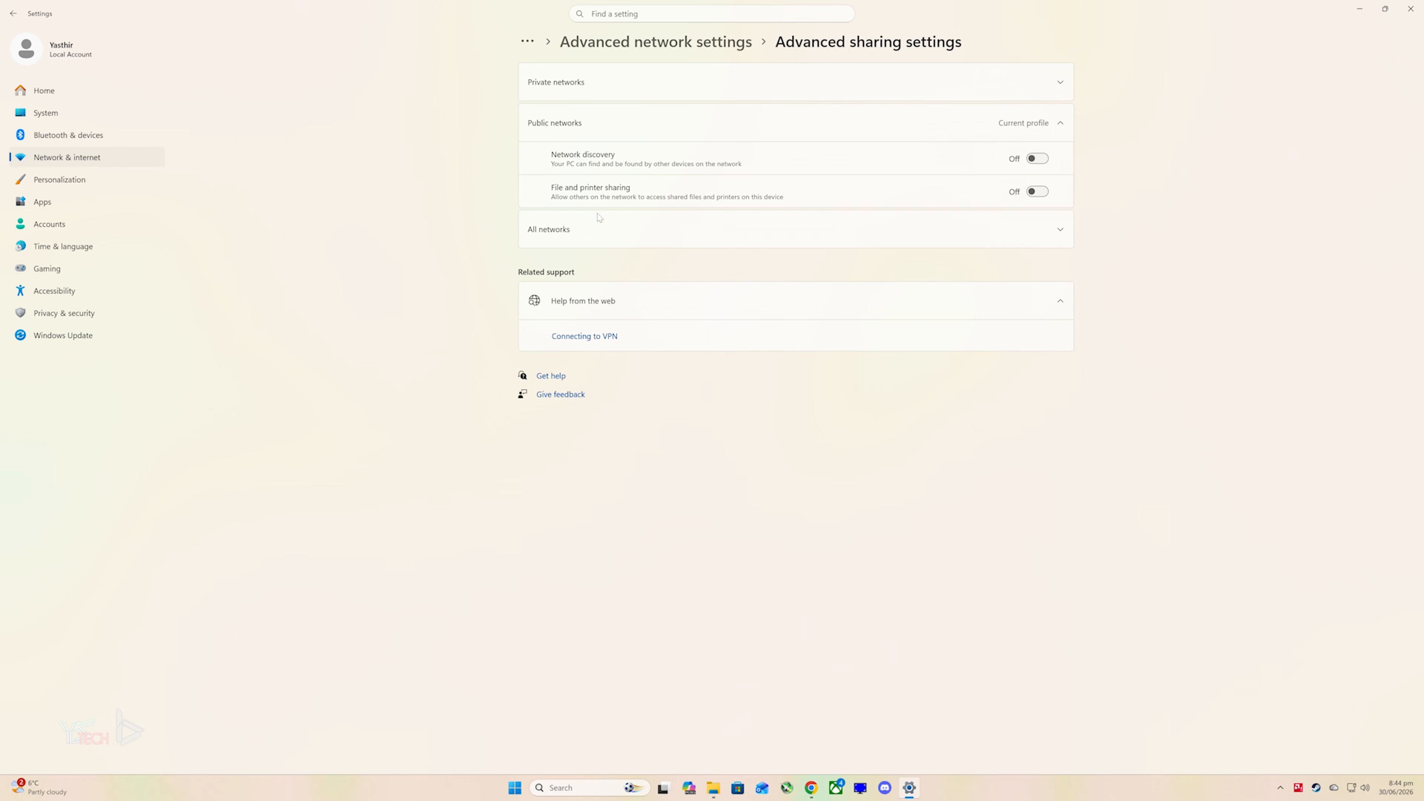
click(682, 45)
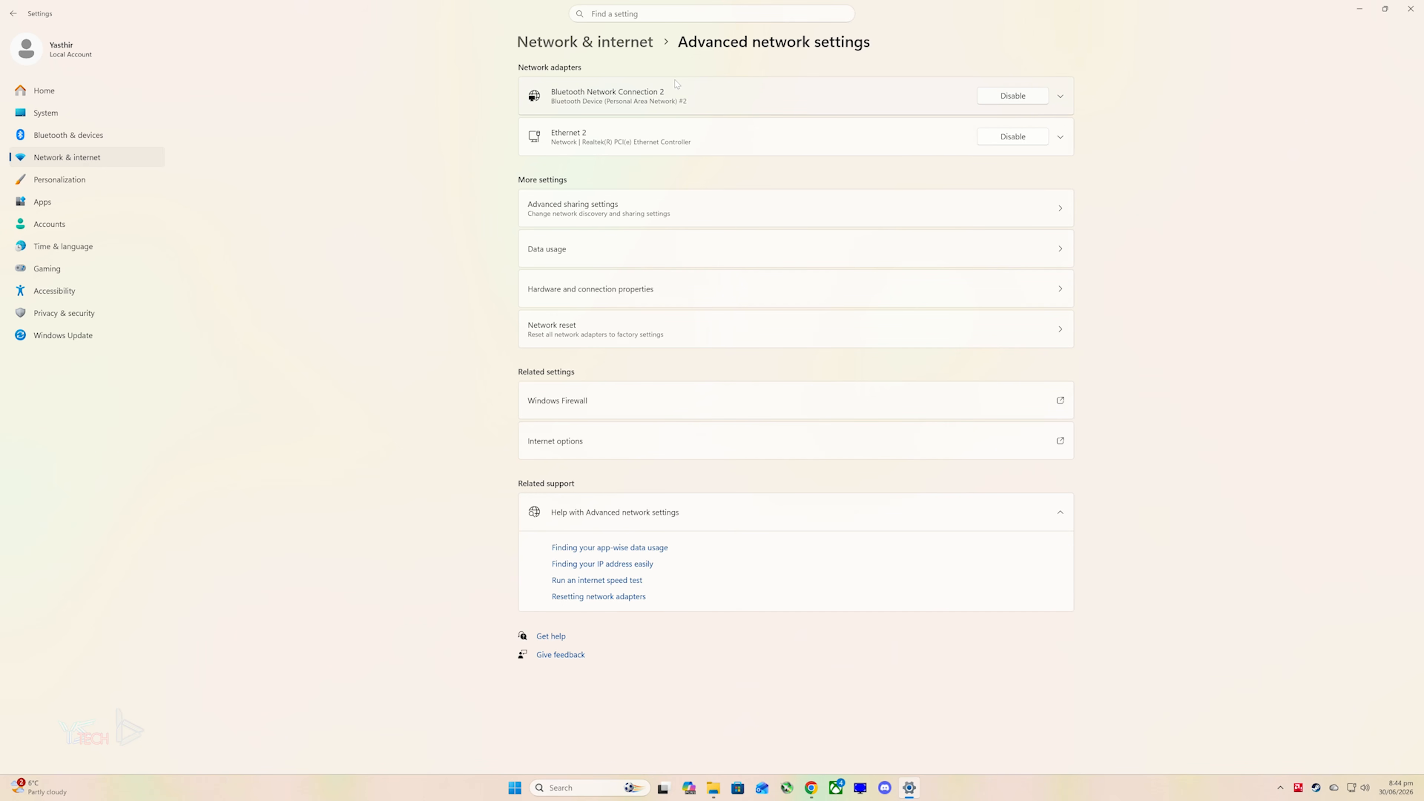
click(585, 42)
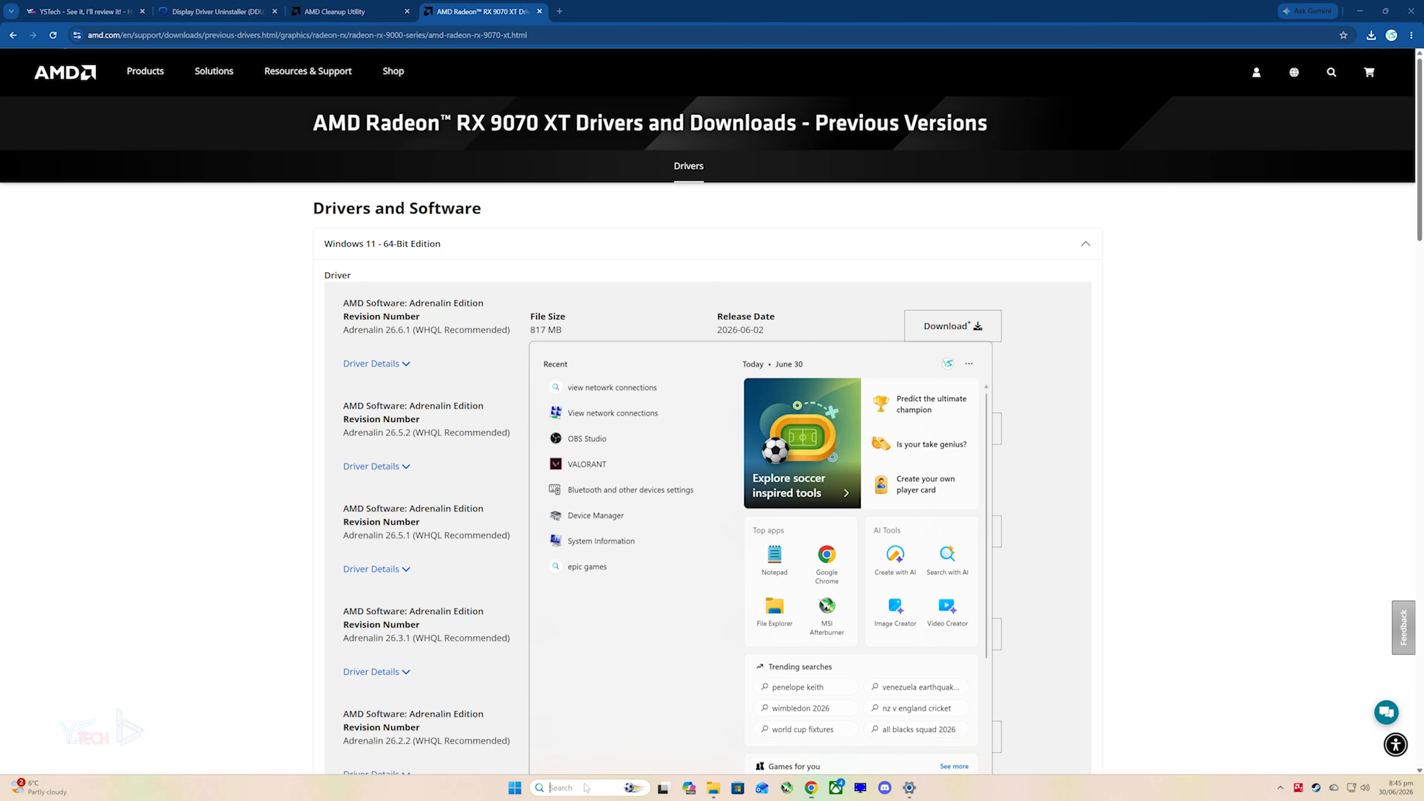
Step: Search Windows for "network", open the network connections view, disable the Ethernet 2 adapter and close the window
text(network)
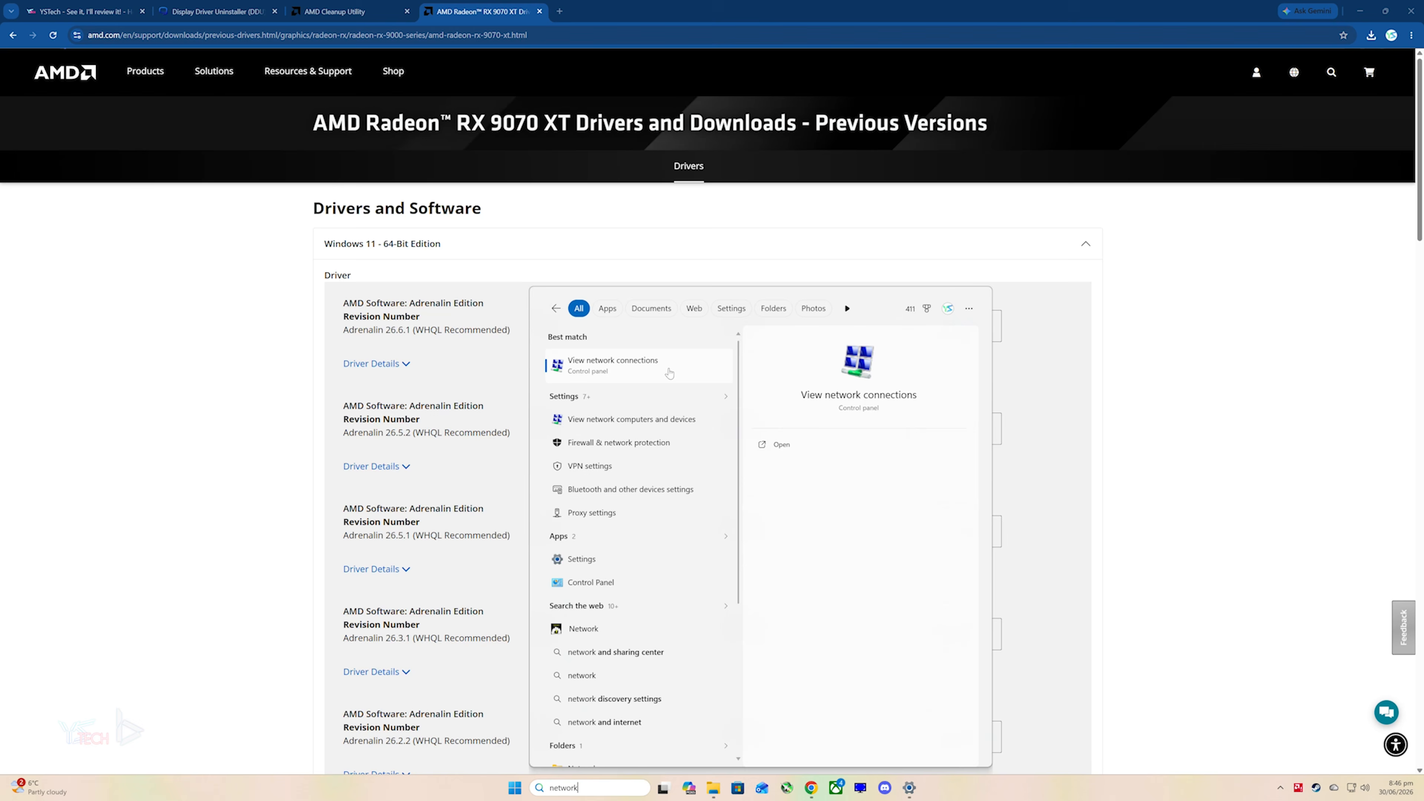
click(669, 373)
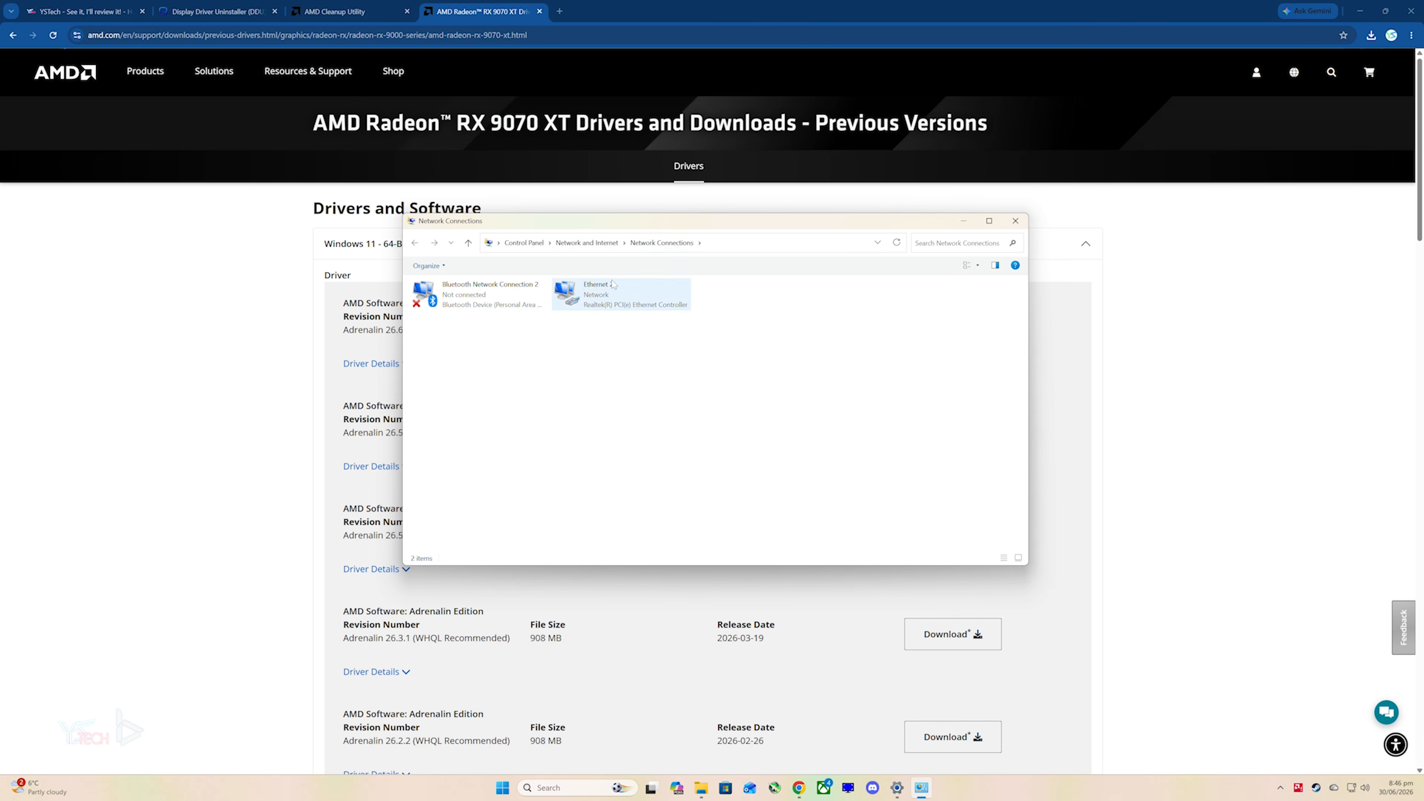
right_click(622, 303)
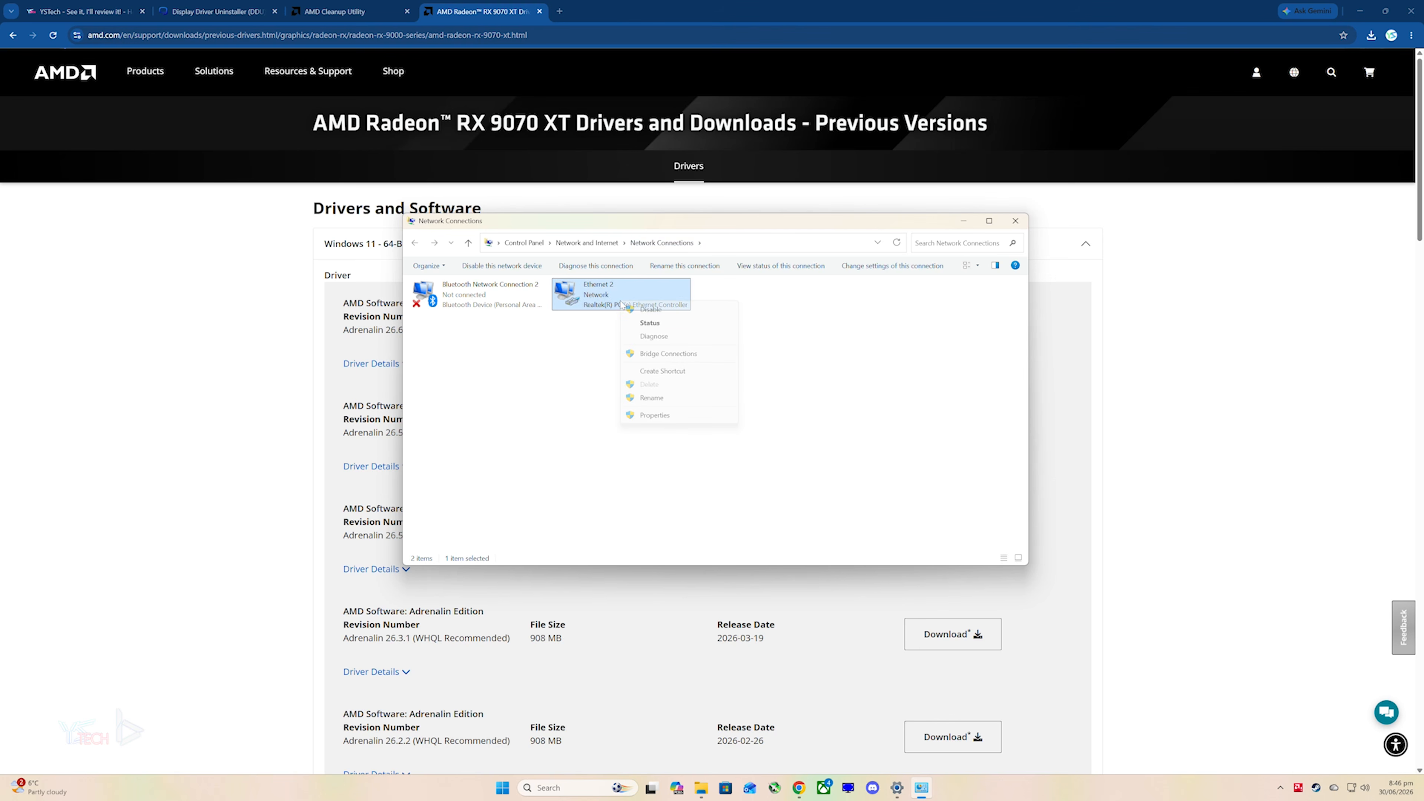
click(645, 312)
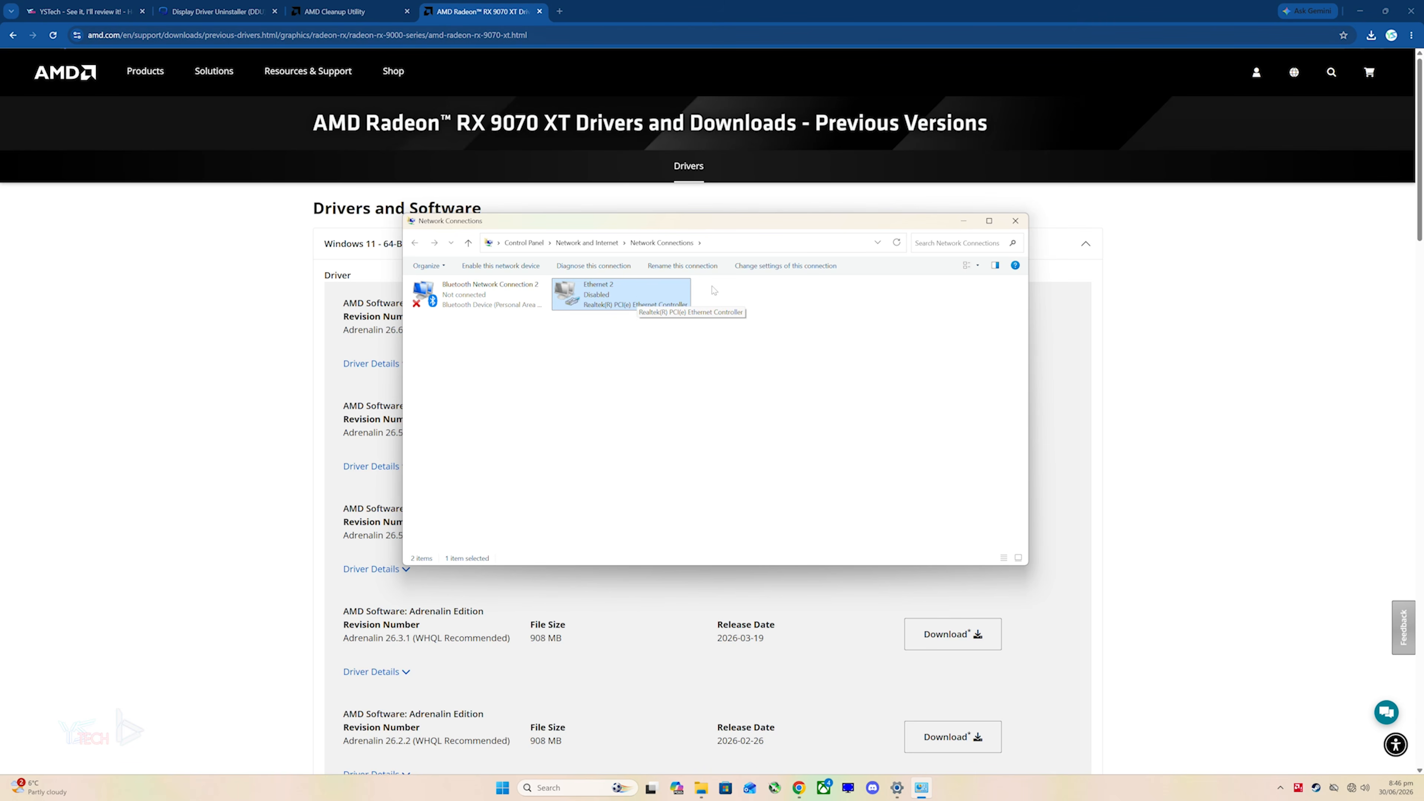
click(1014, 222)
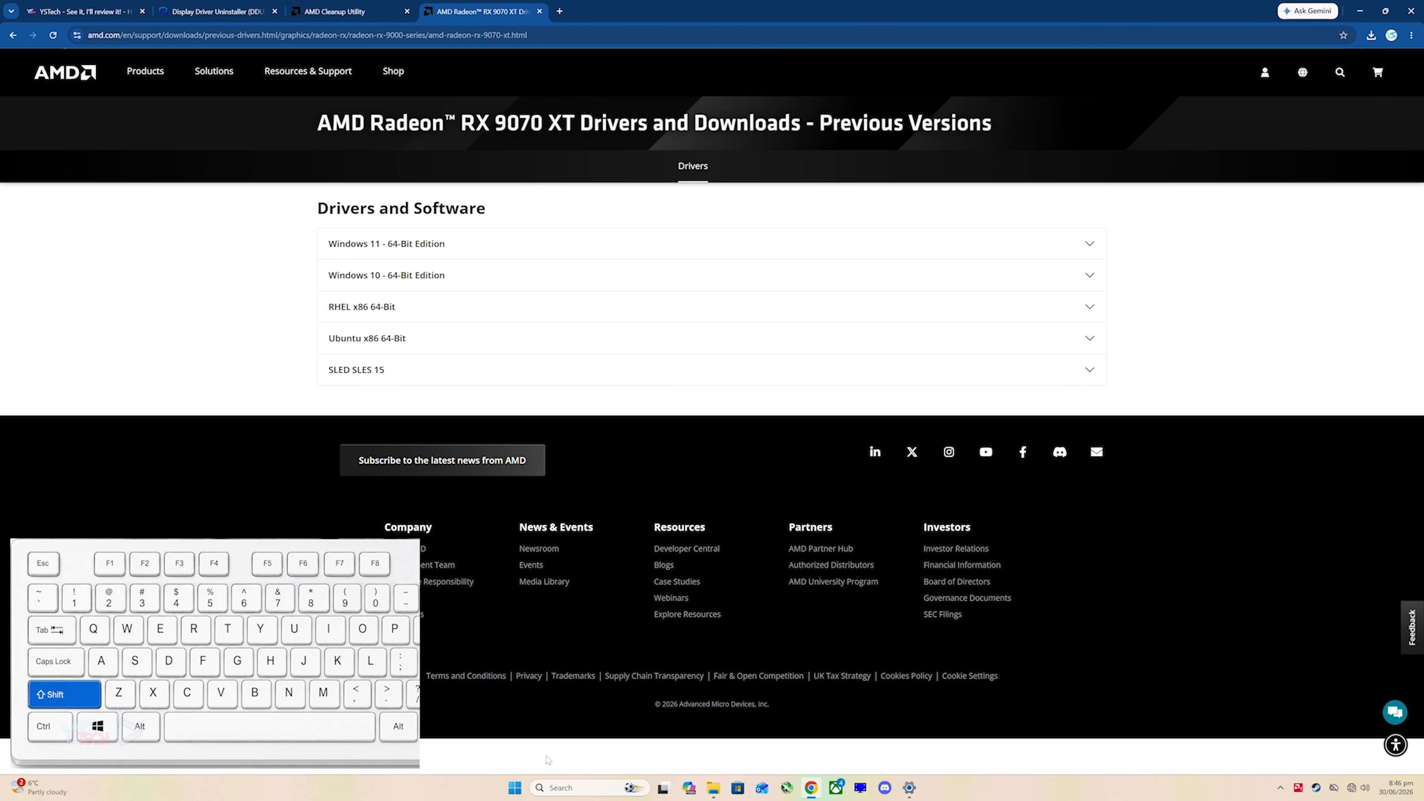
Step: Restart Windows into the recovery environment and use the advanced troubleshooting Startup Settings to boot into Safe Mode
click(514, 788)
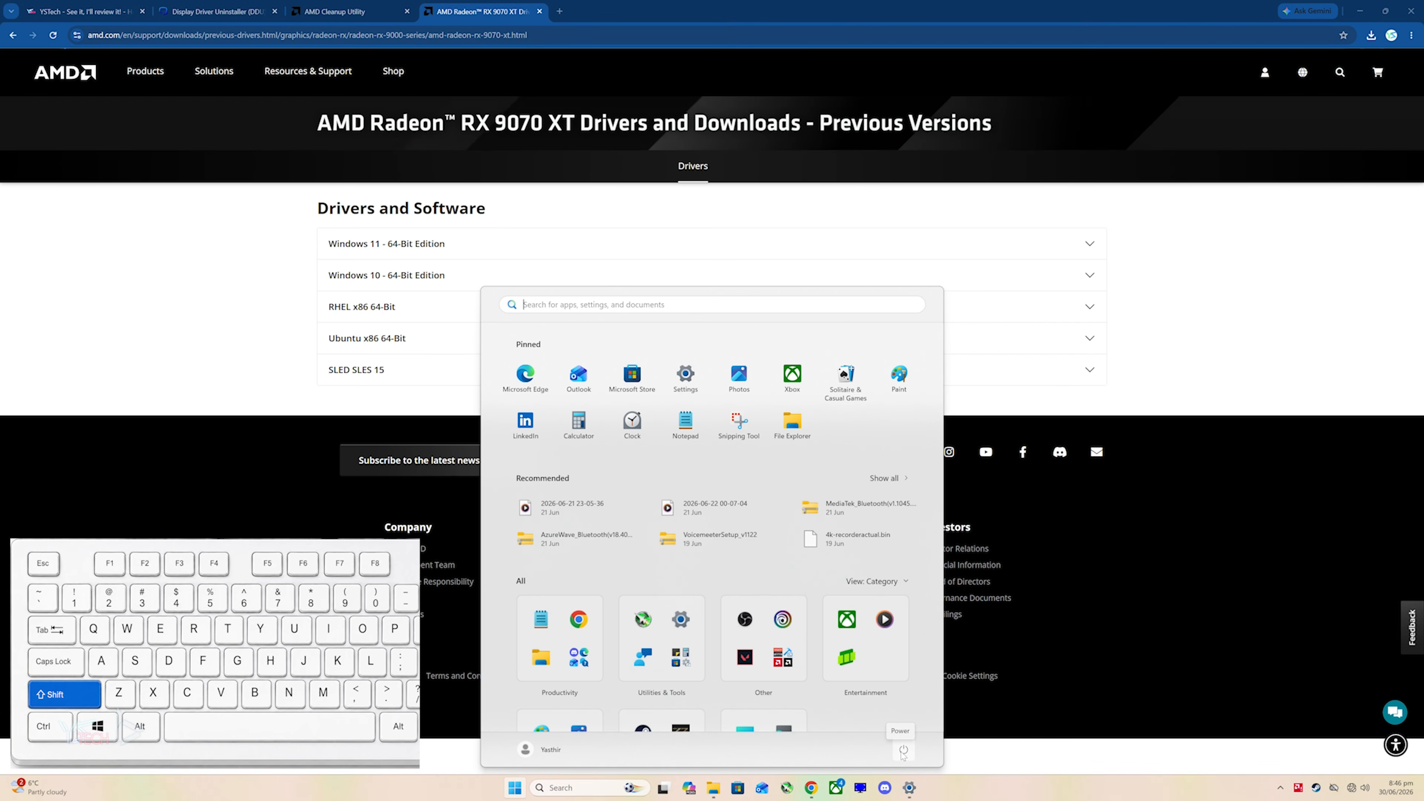
click(903, 752)
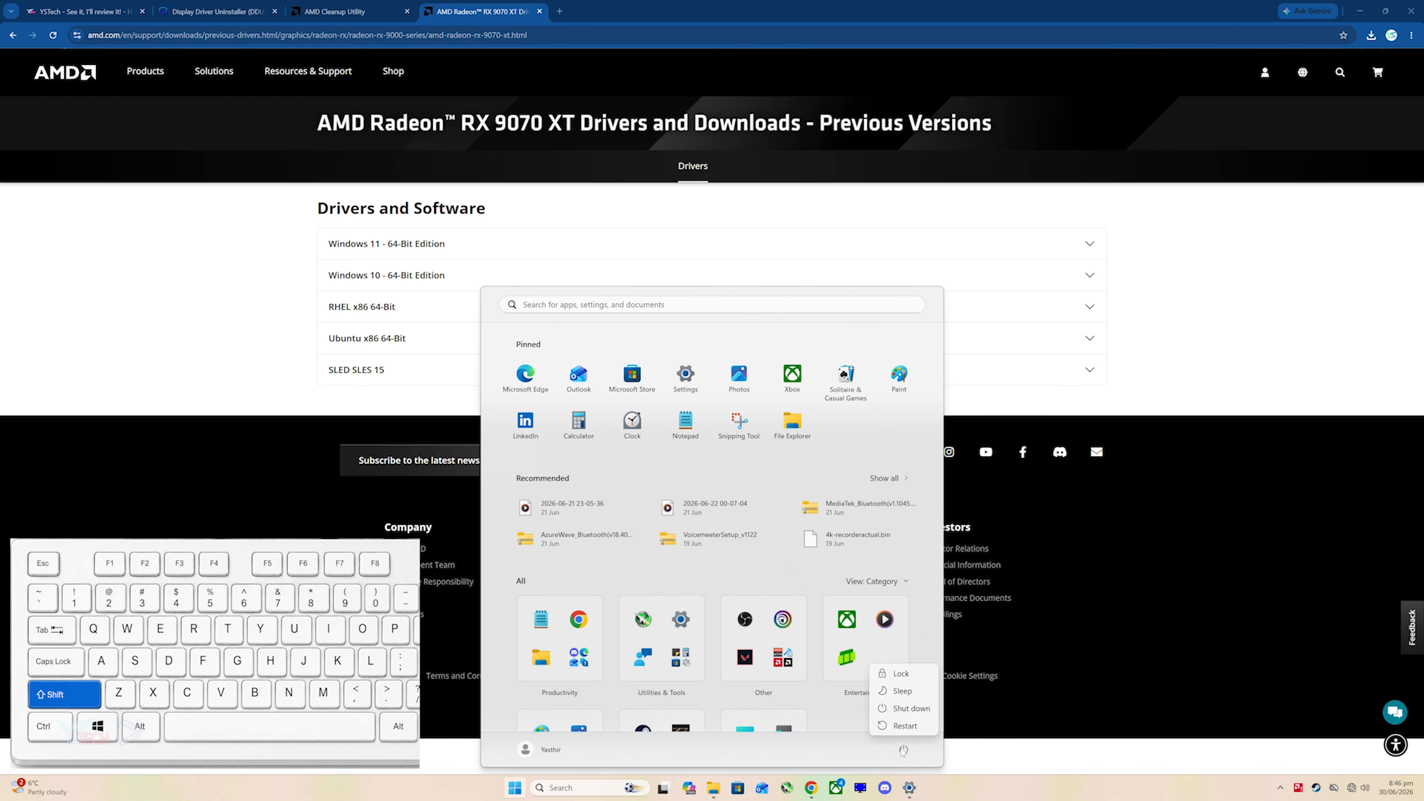
shift+click(904, 727)
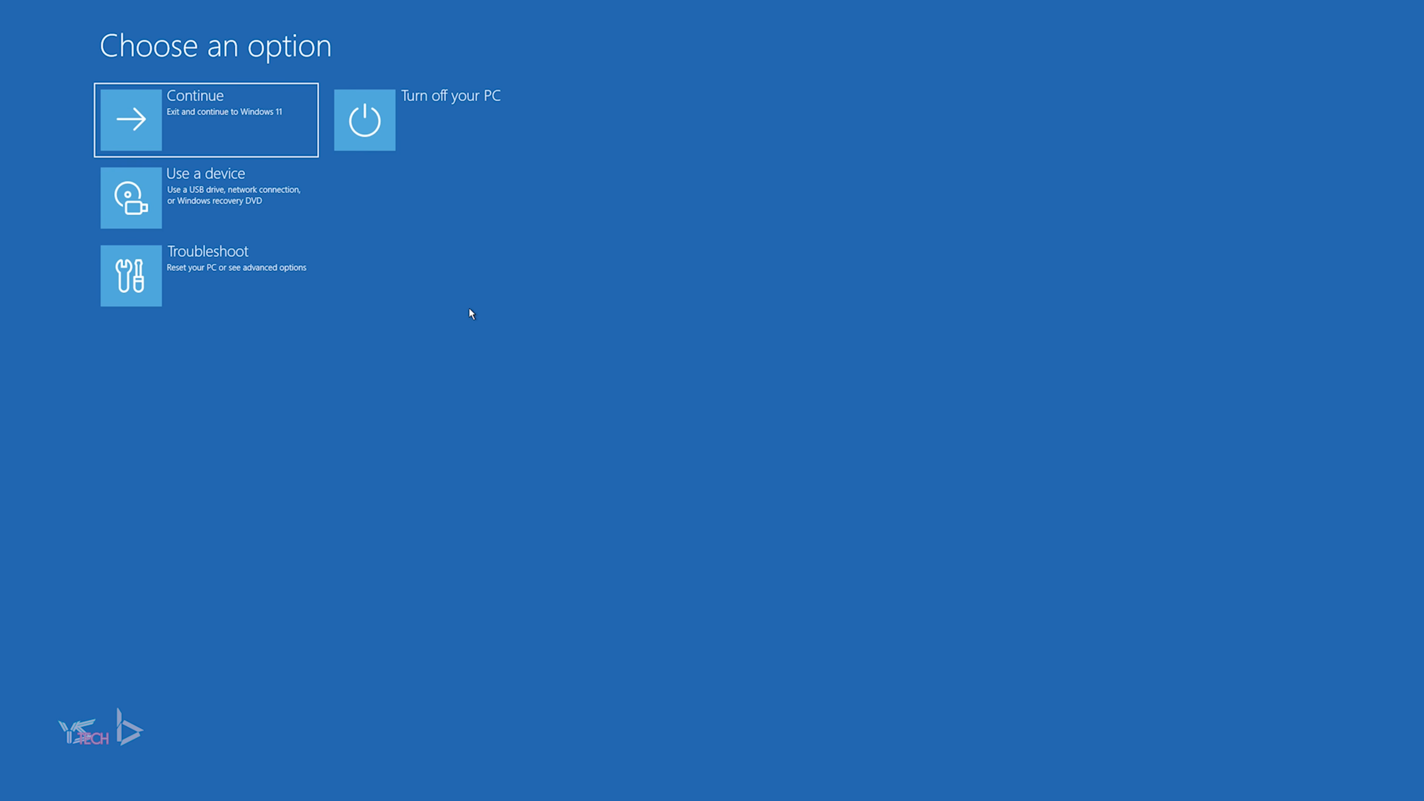
click(226, 261)
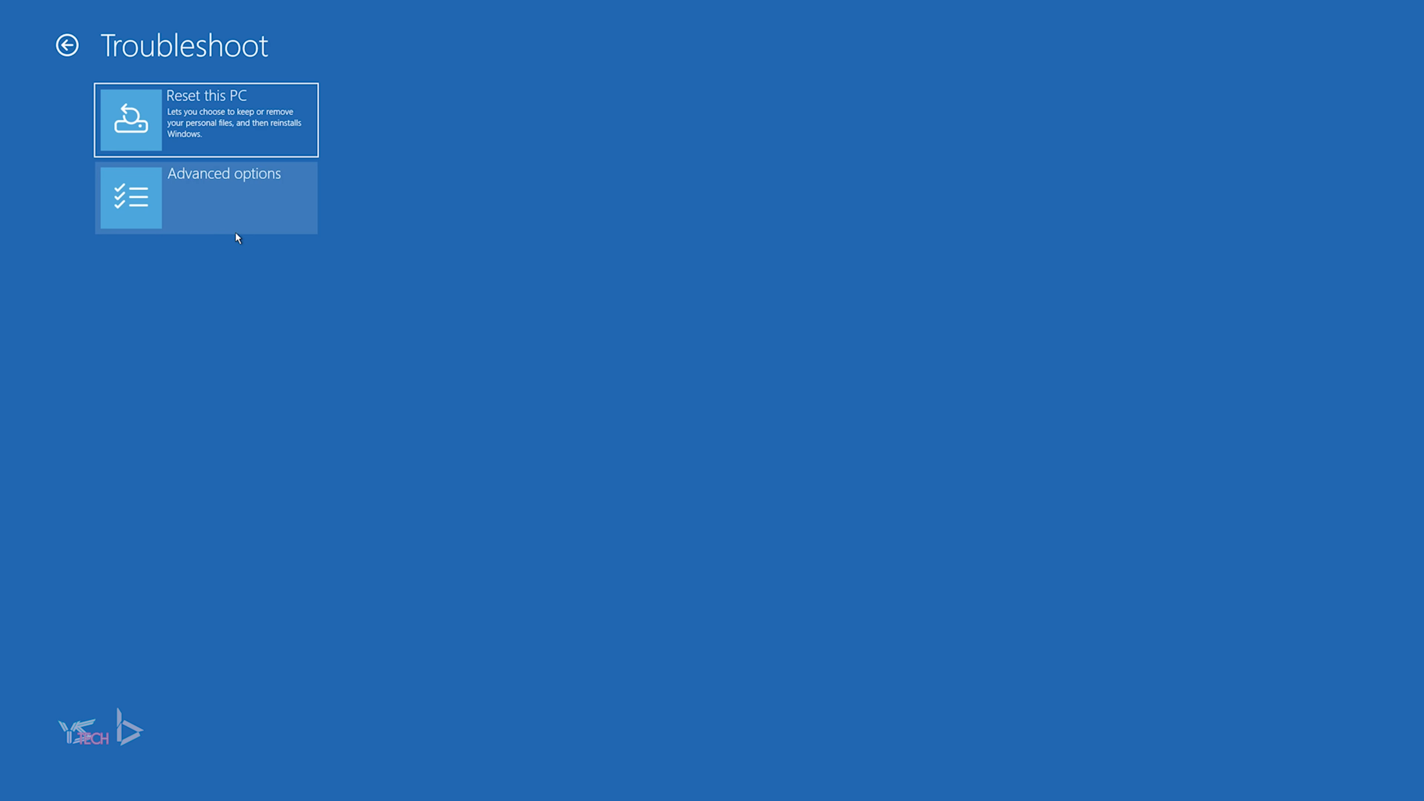
click(211, 205)
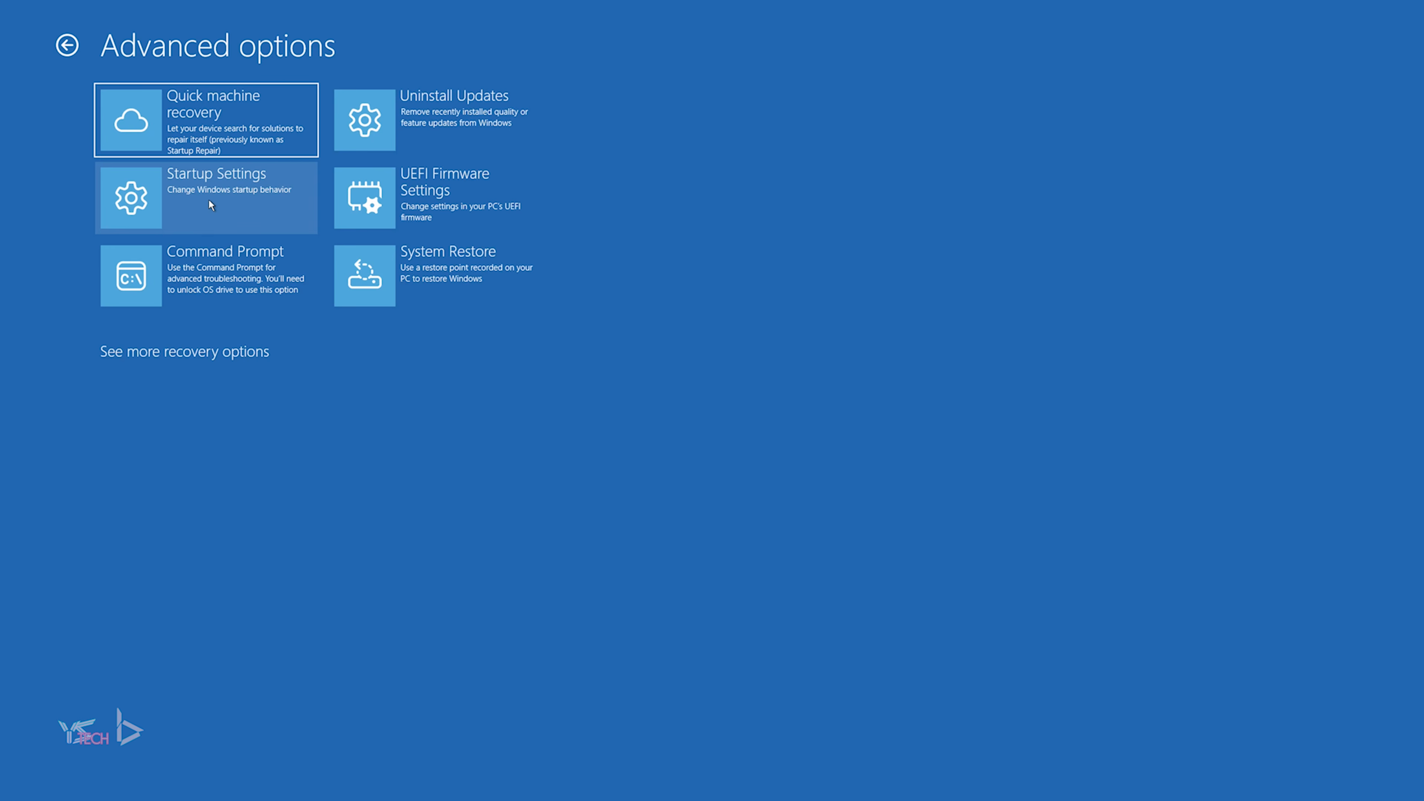
click(207, 203)
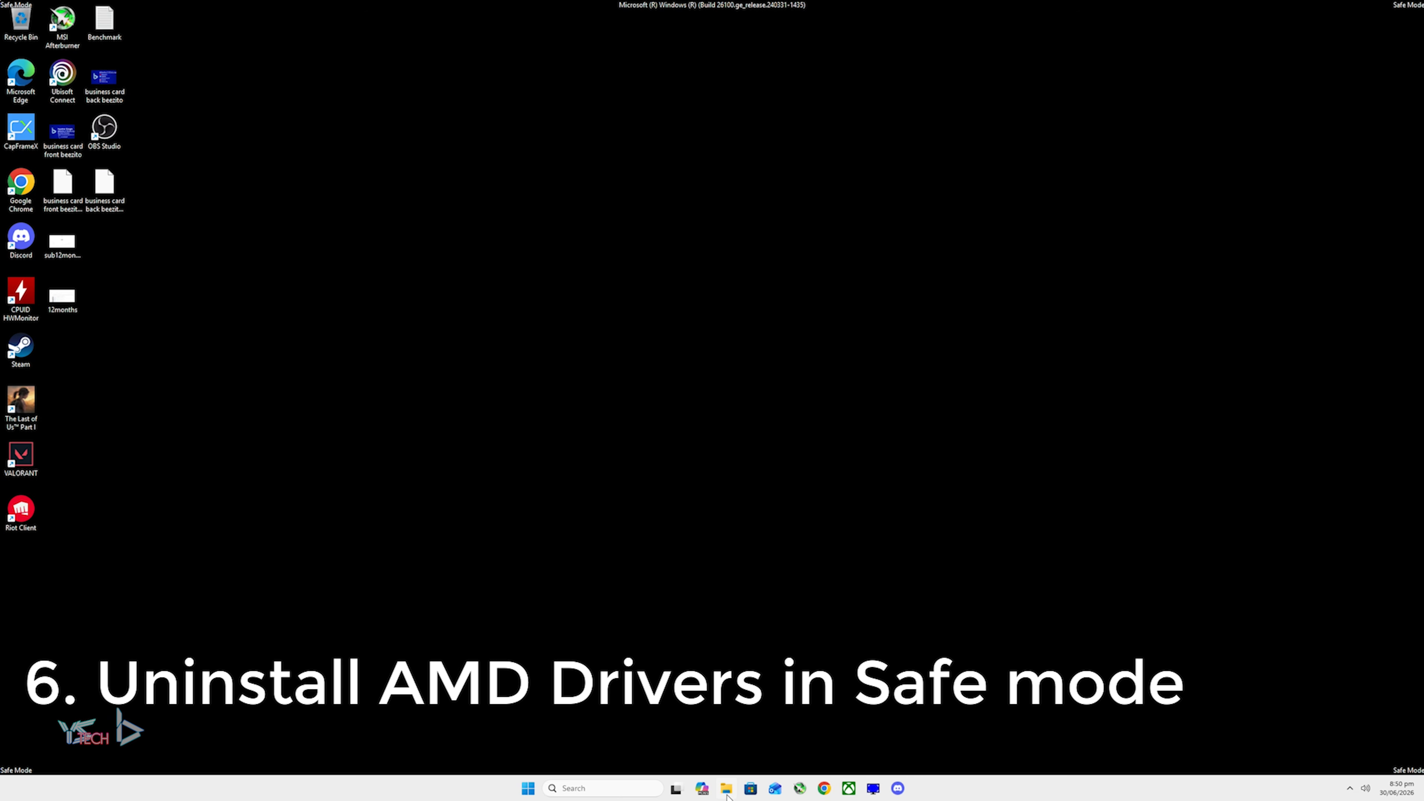
Step: Run amdcleanuputility from the Downloads folder, let it remove the AMD drivers, finish it and decline the reboot
click(727, 794)
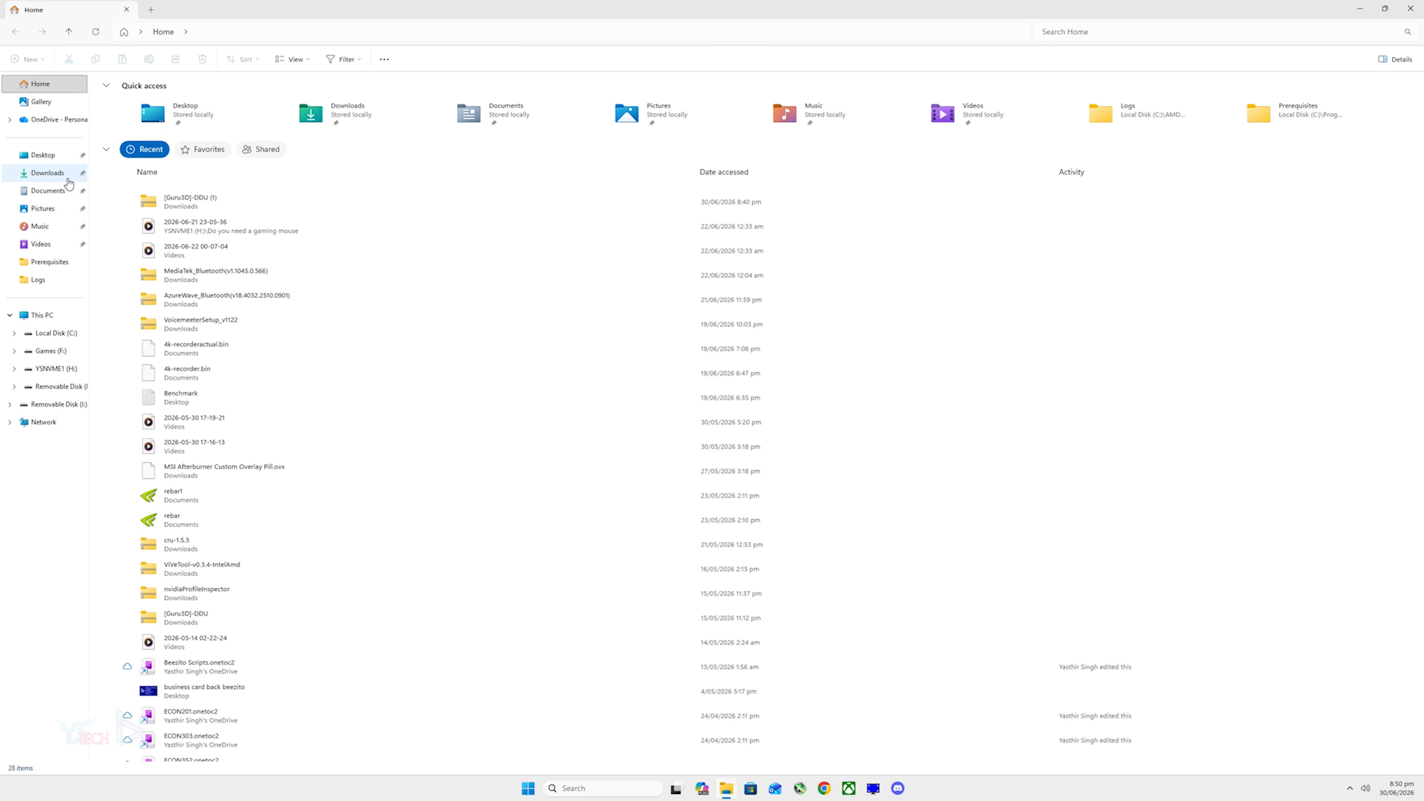
click(67, 175)
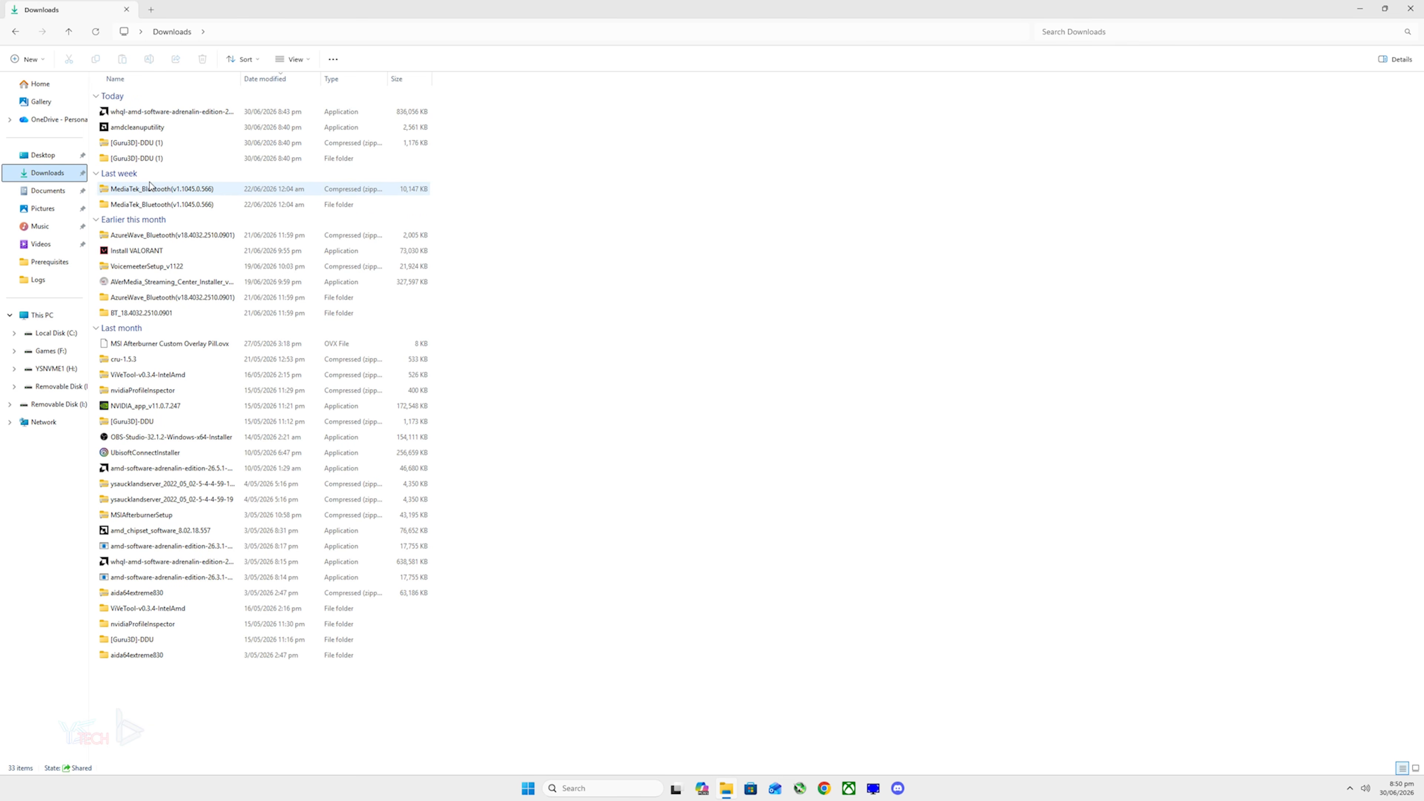
click(171, 133)
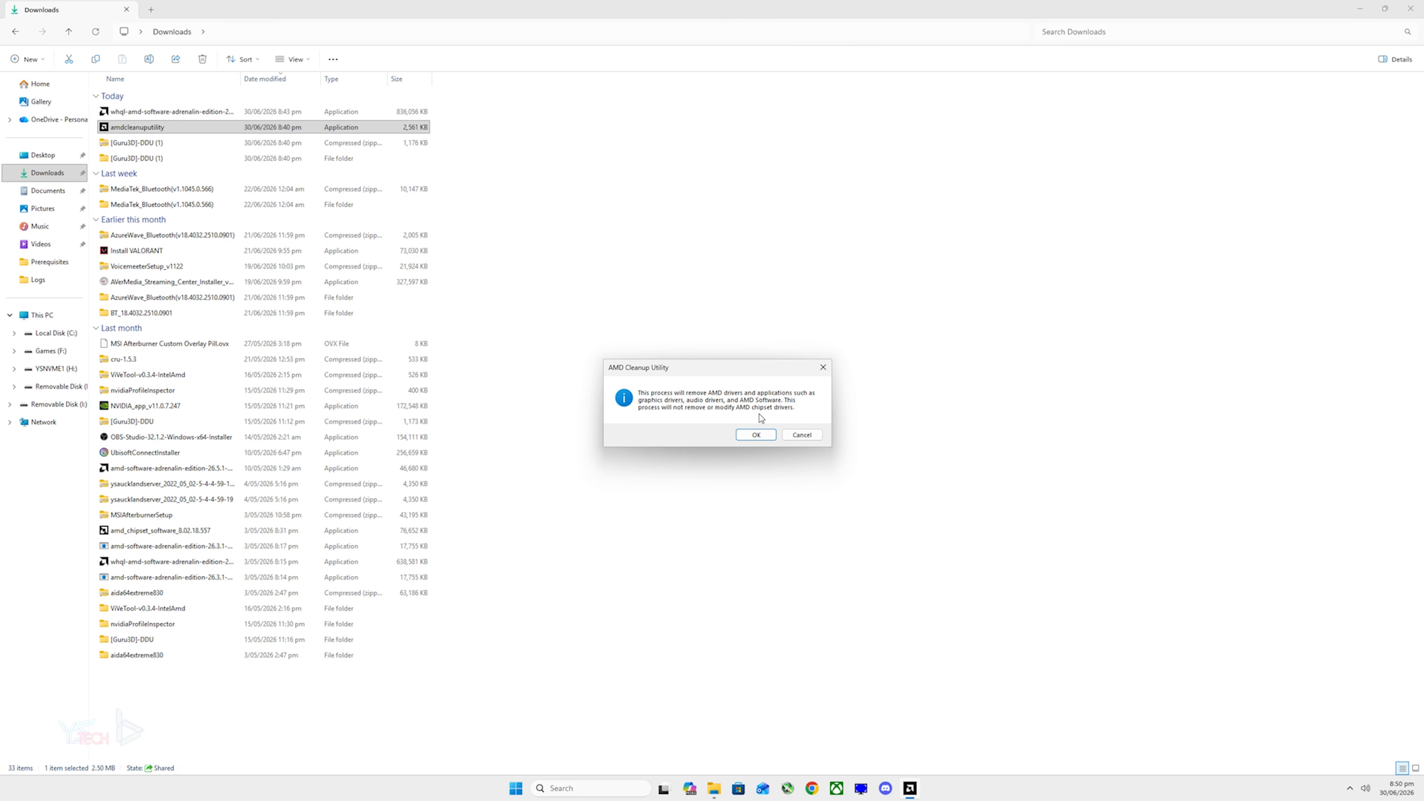
click(756, 435)
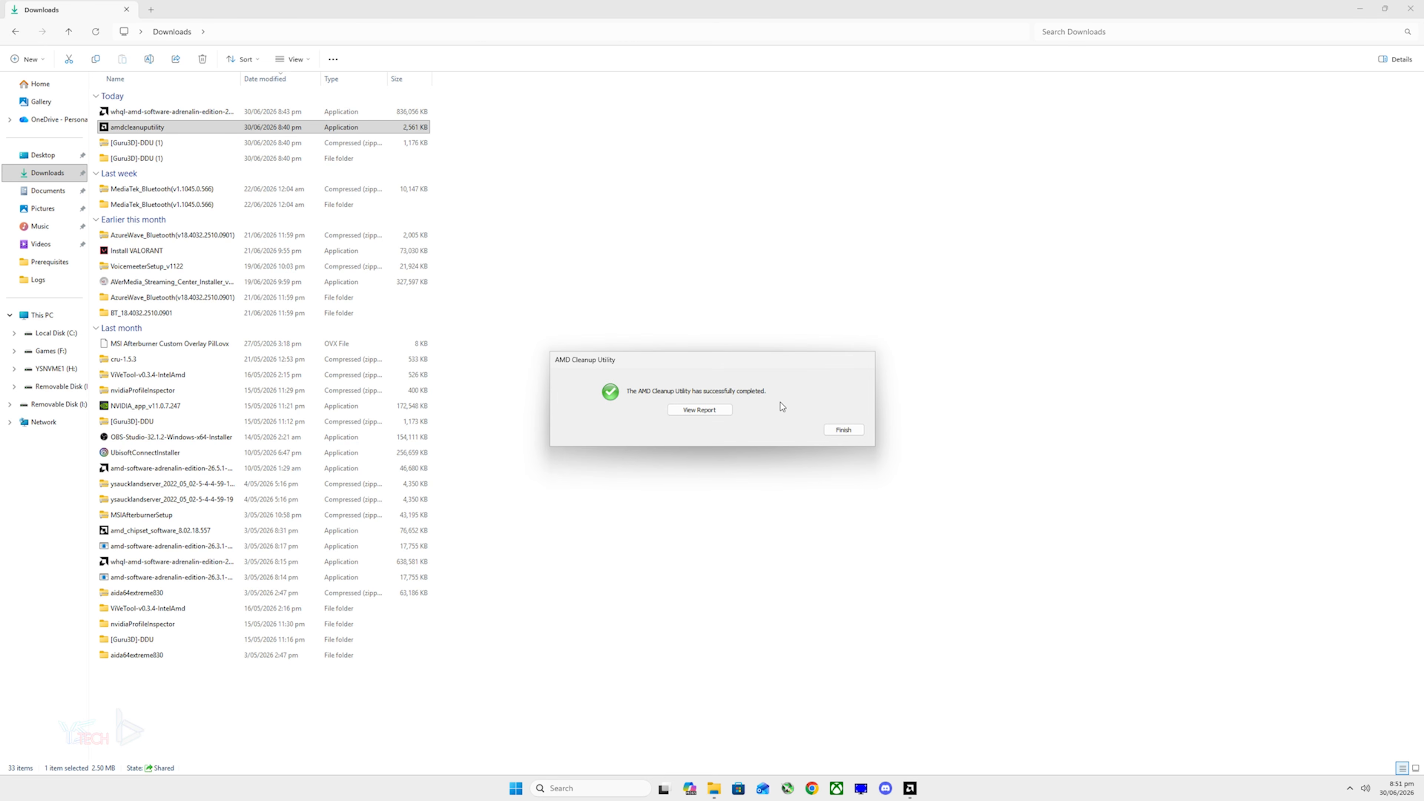
click(844, 430)
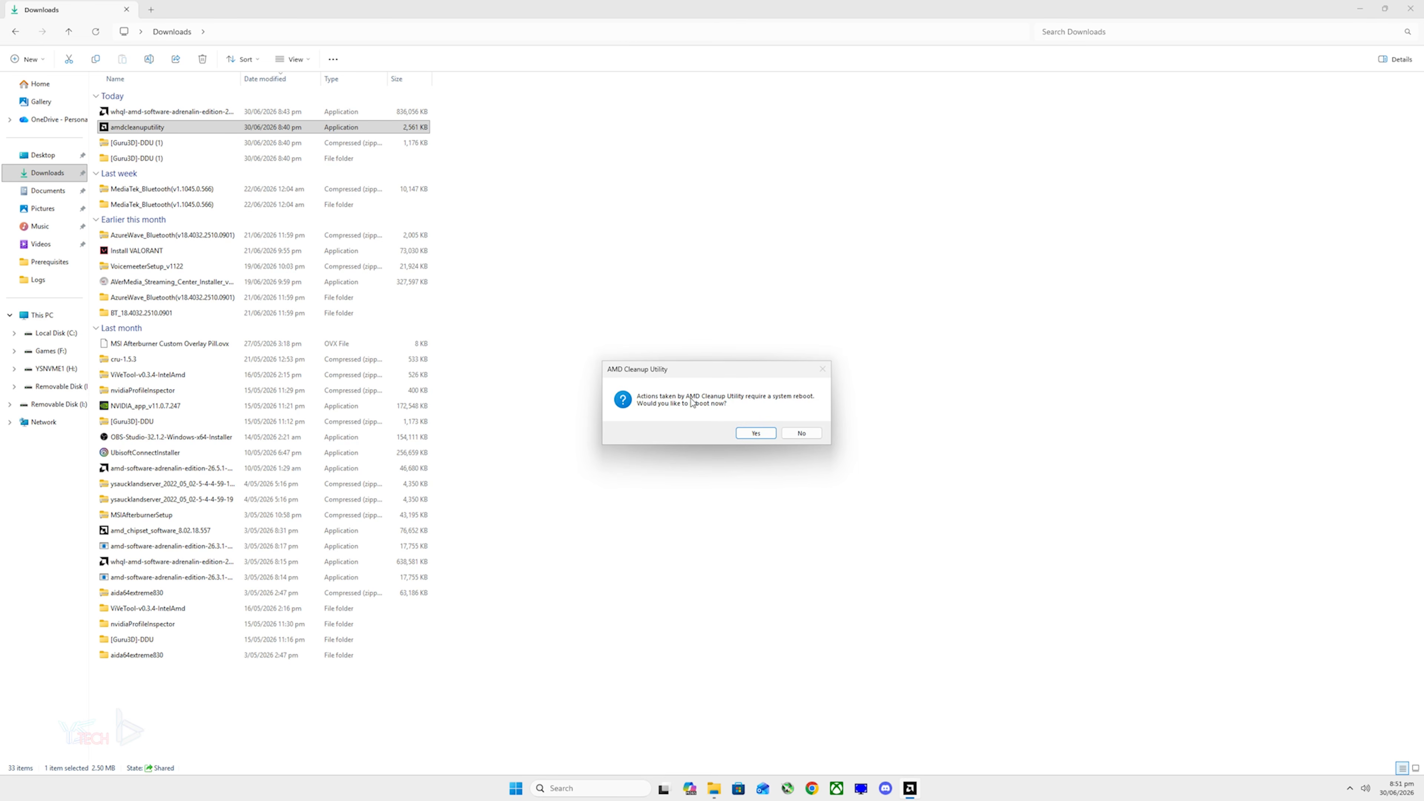
click(803, 434)
click(804, 435)
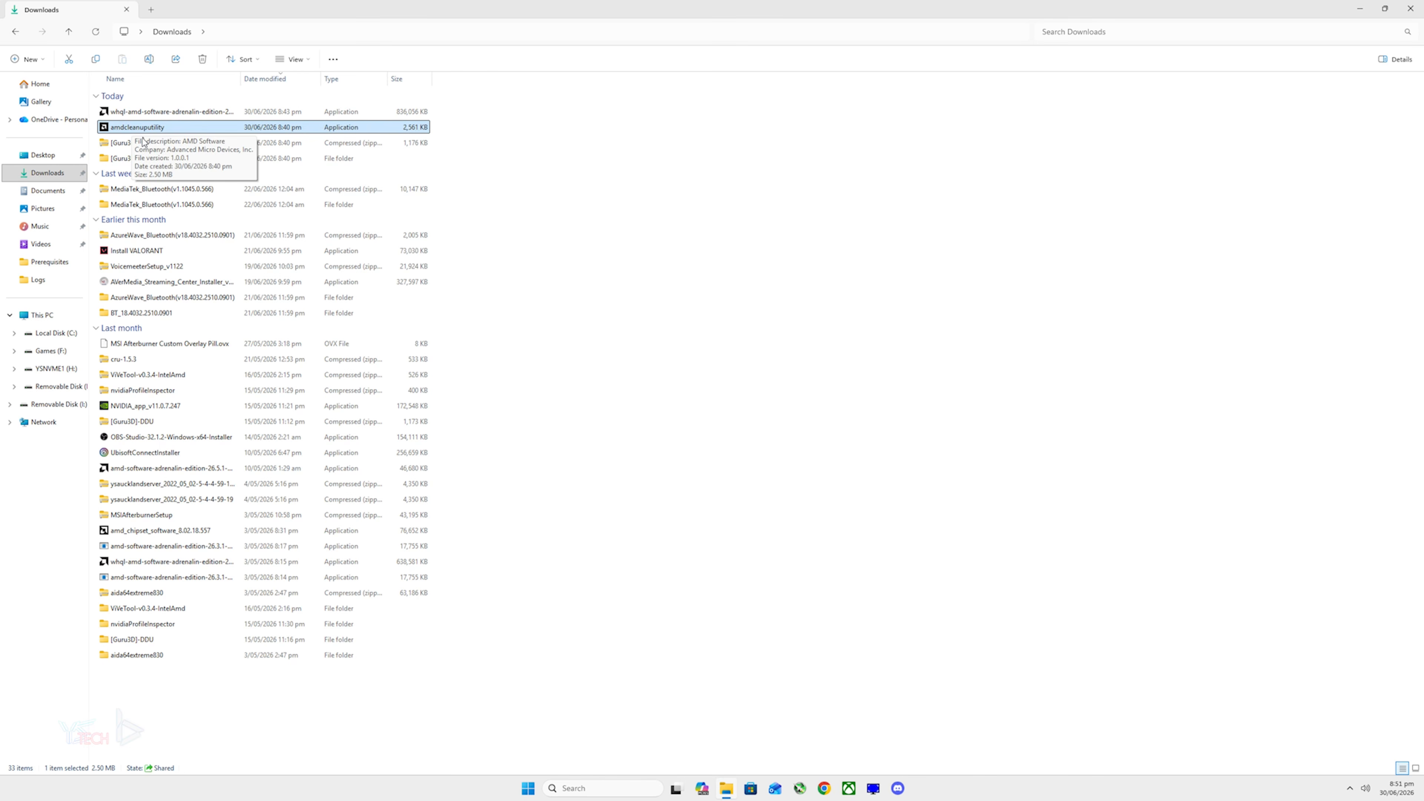
Step: Extract DDU v18.1.5.5 inside the [Guru3D]-DDU (1) folder and launch Display Driver Uninstaller from the extracted folder
click(145, 159)
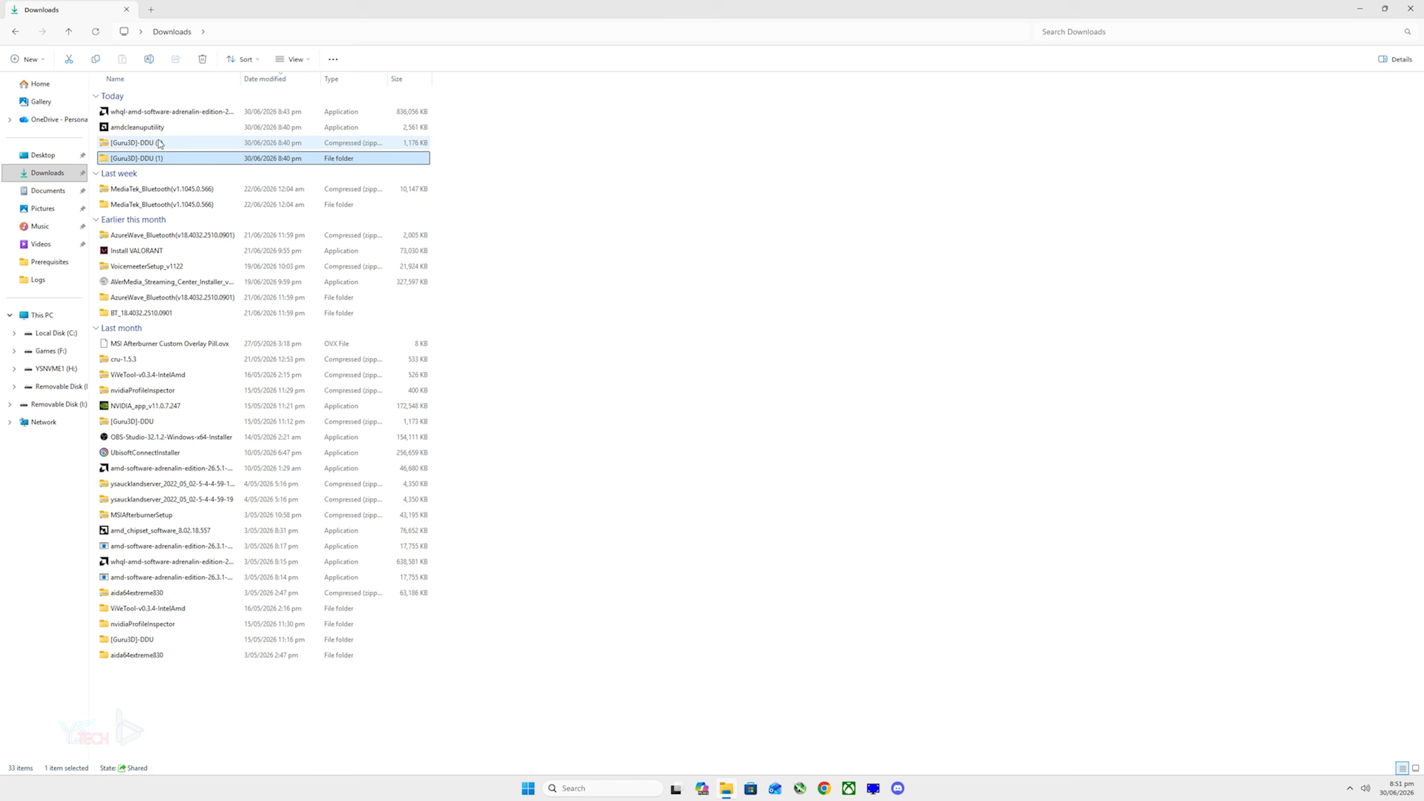
double_click(165, 160)
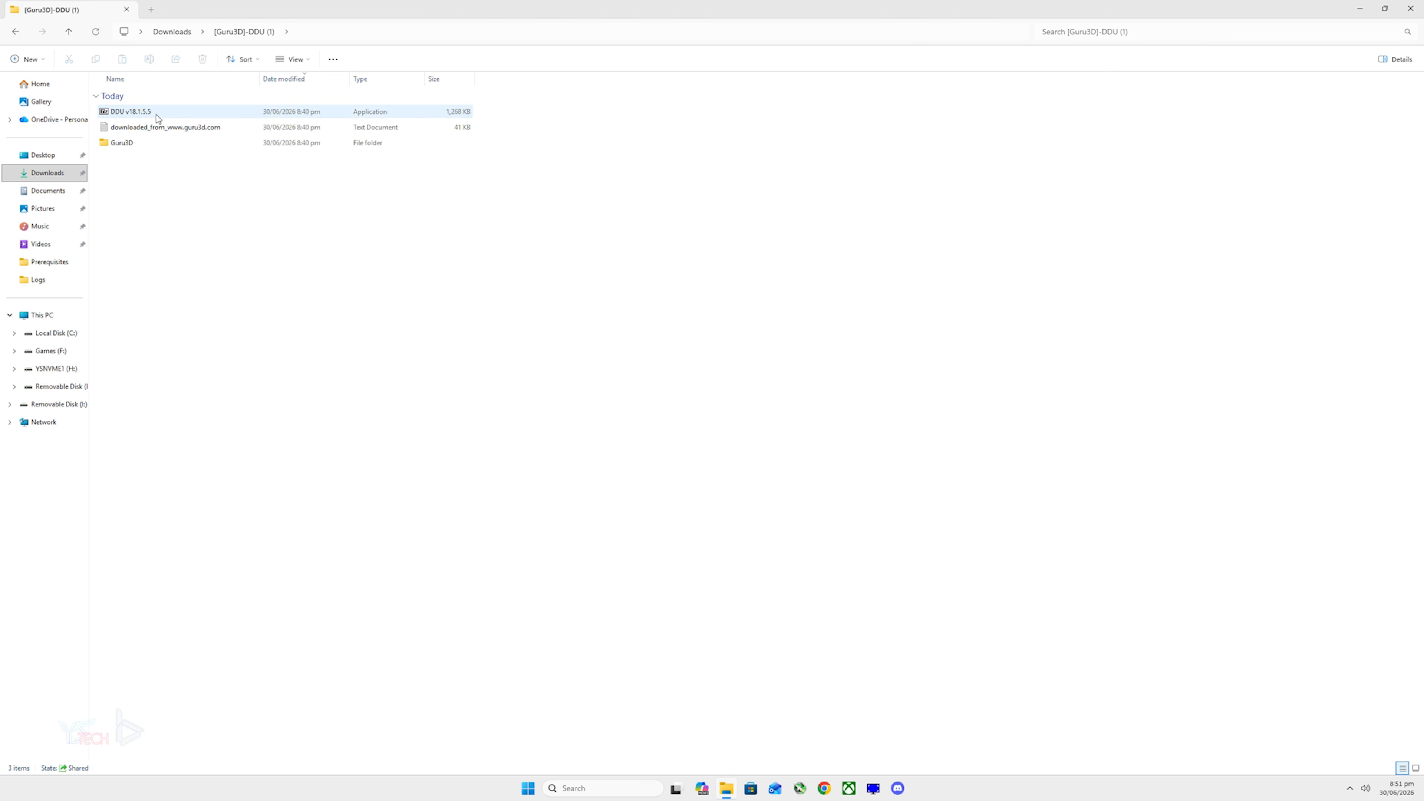
mouse_move(158, 118)
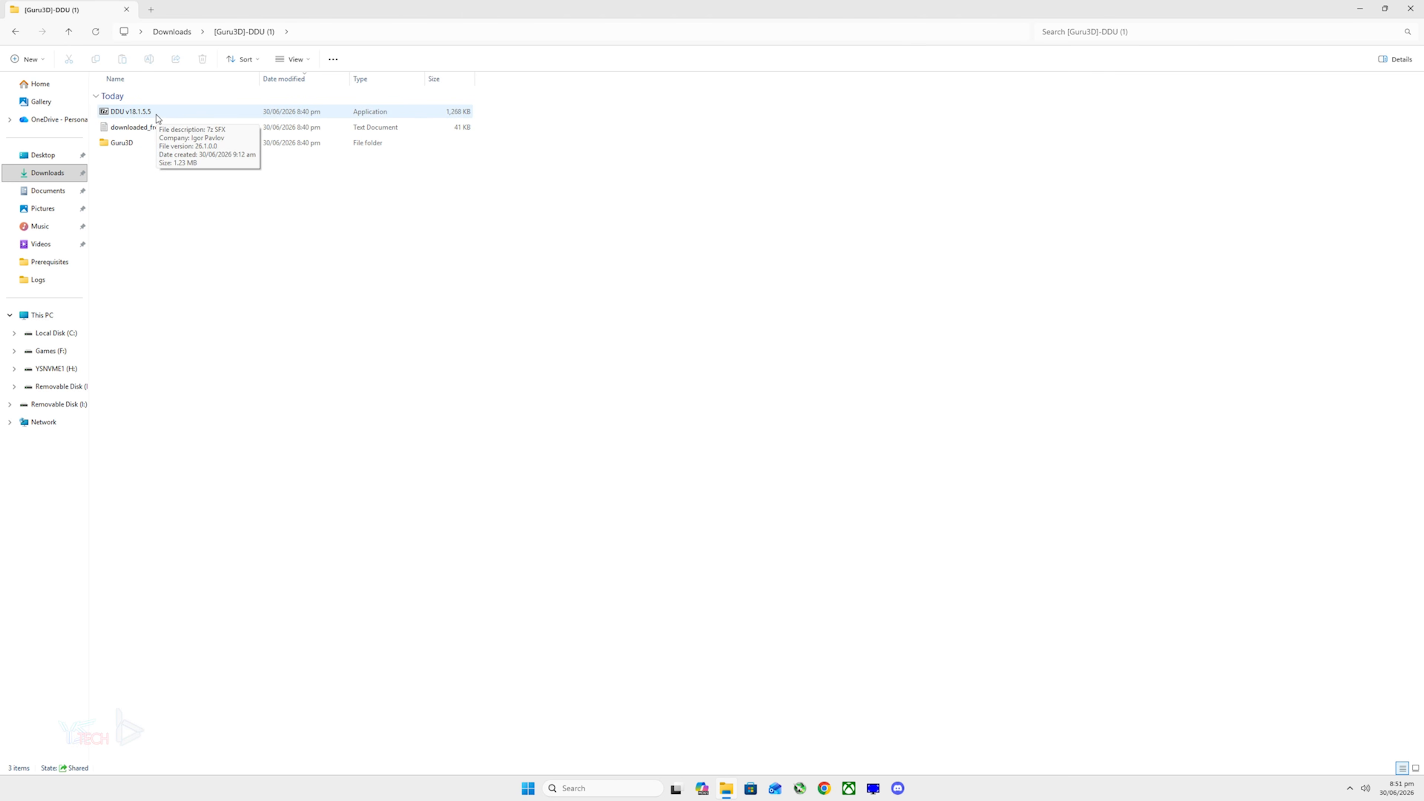
double_click(158, 116)
click(711, 418)
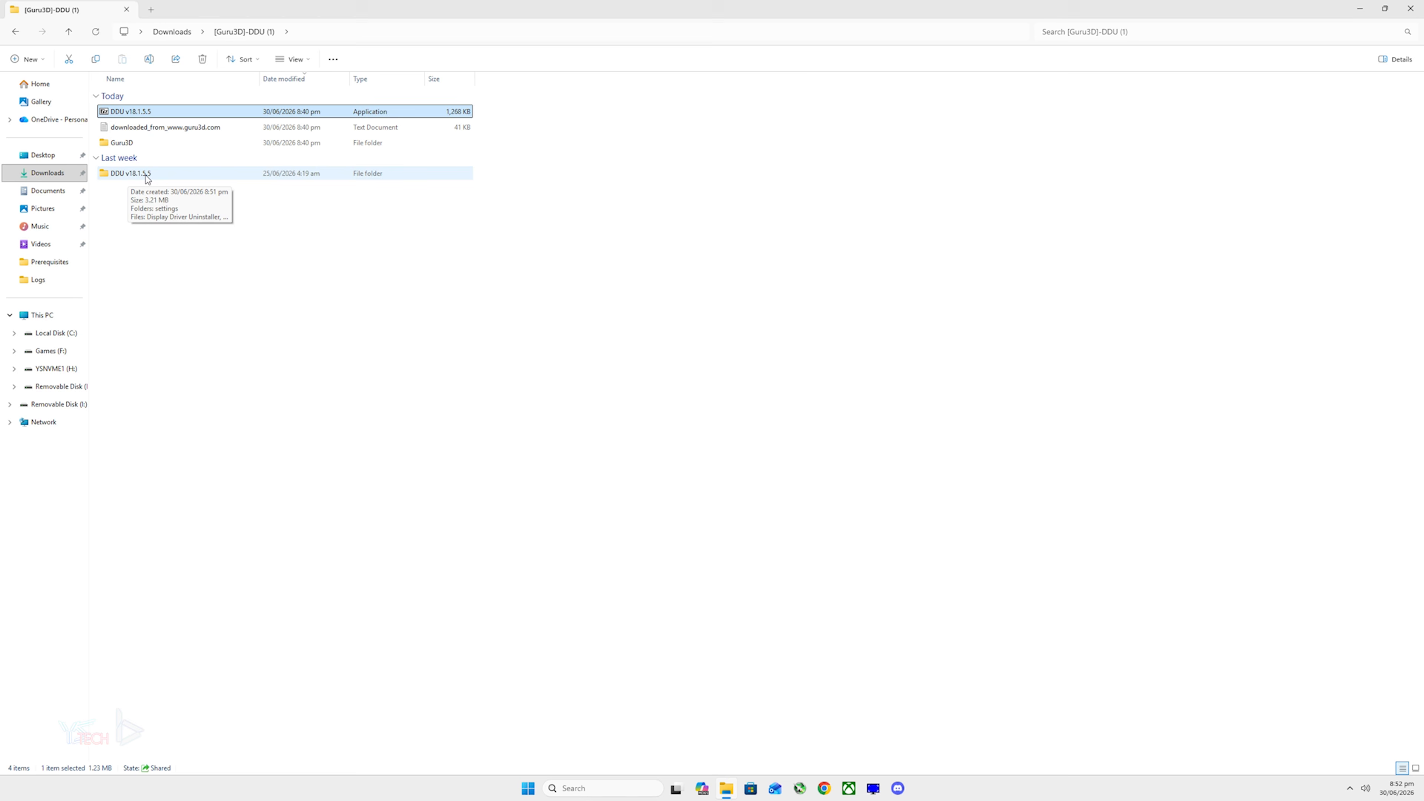
double_click(147, 178)
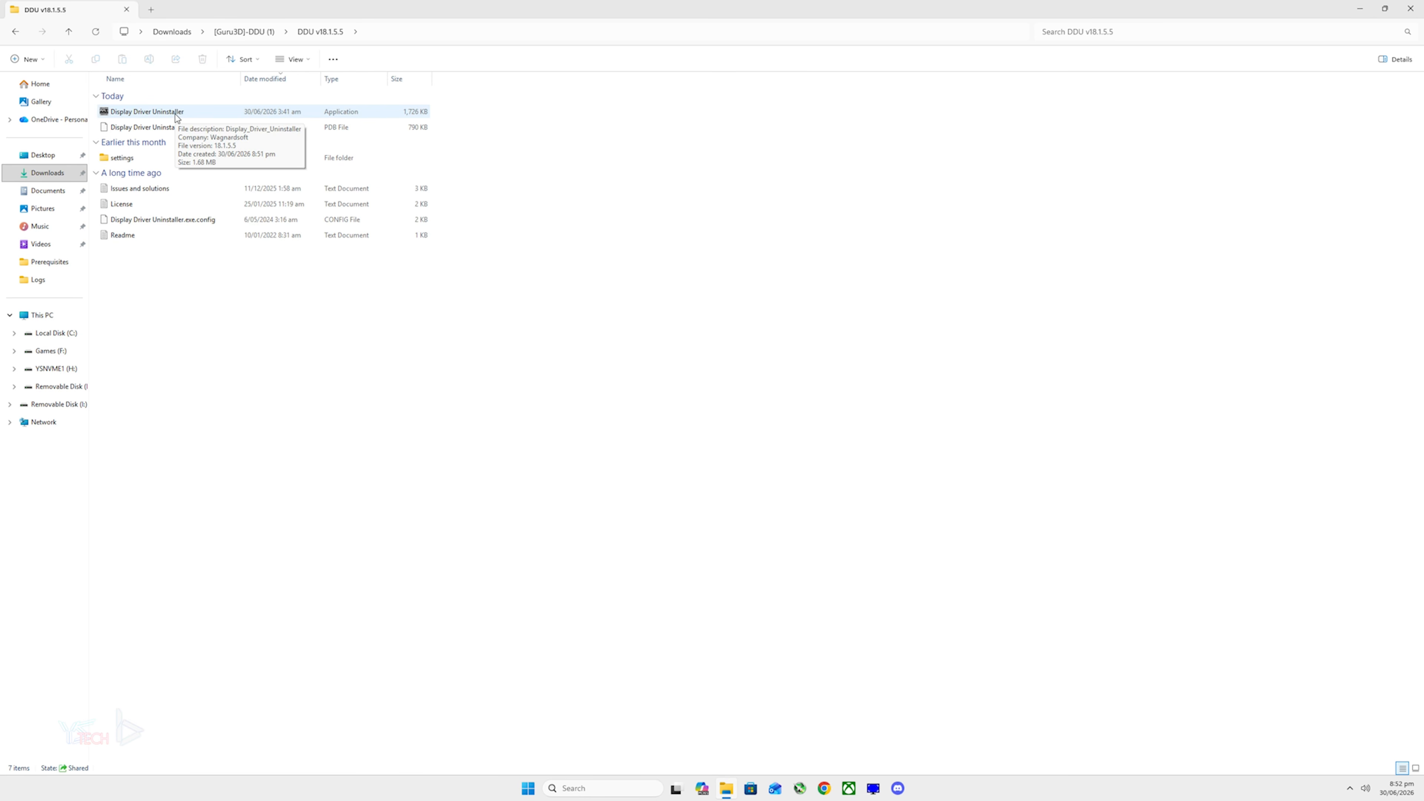
double_click(176, 116)
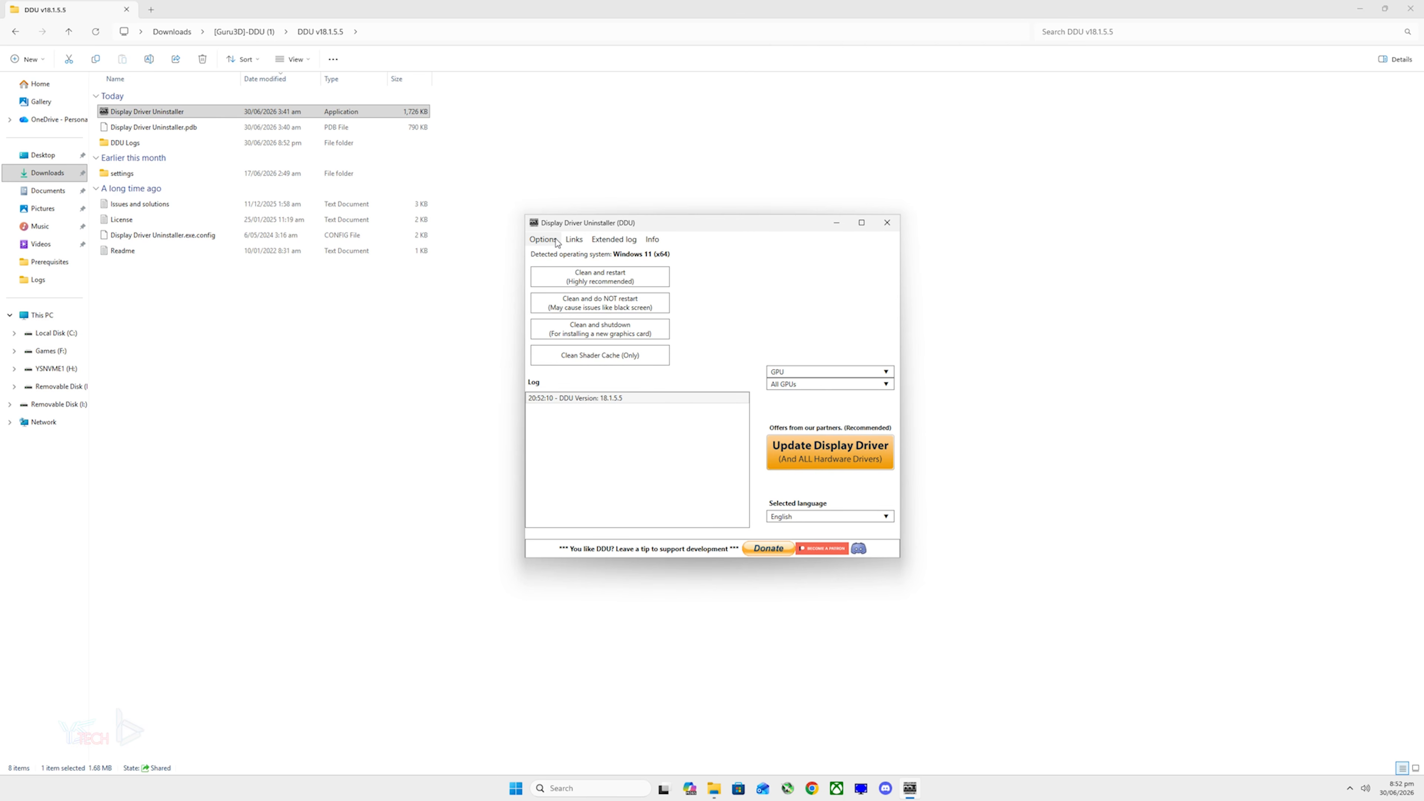
Step: Review the DDU options, request a reset to the recommended defaults and decline it
click(543, 240)
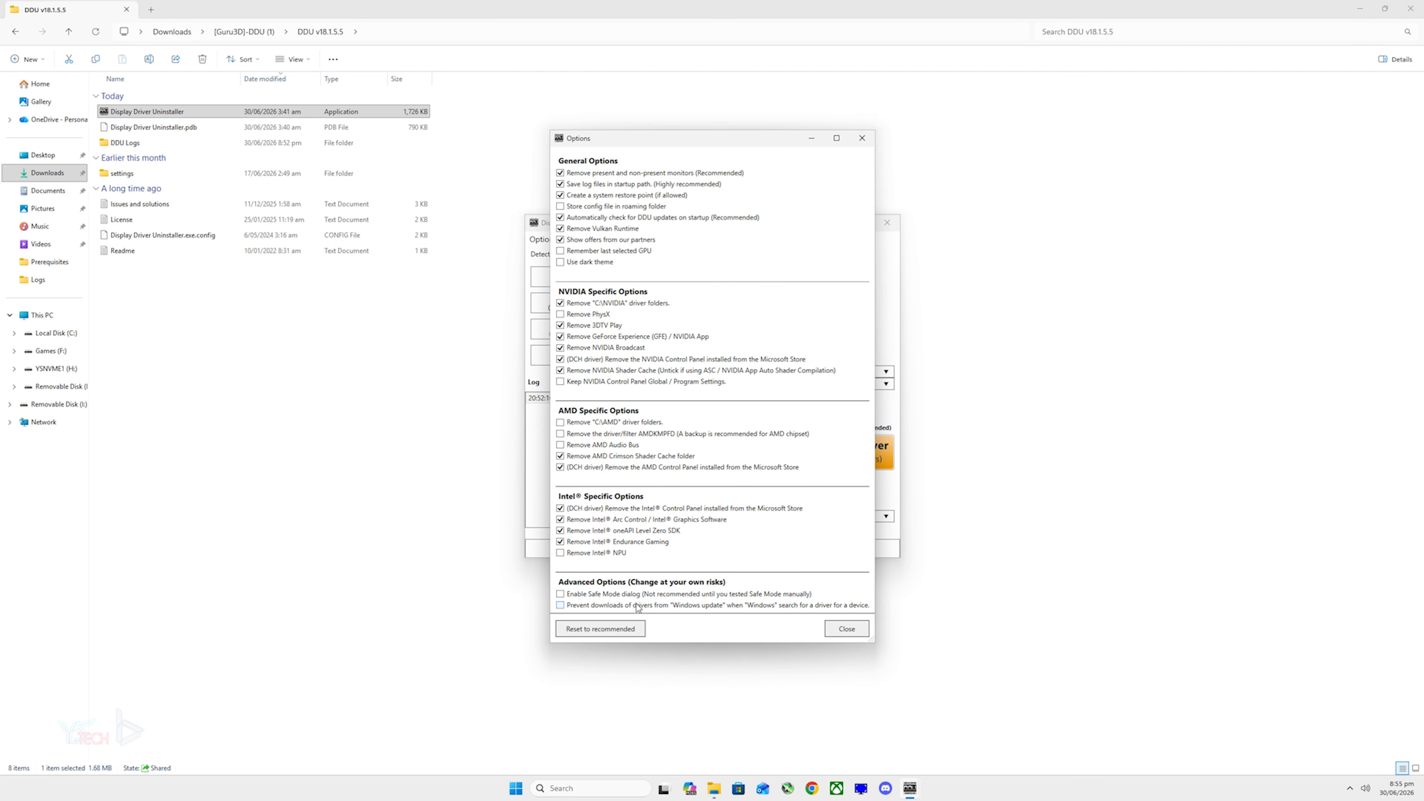
click(631, 628)
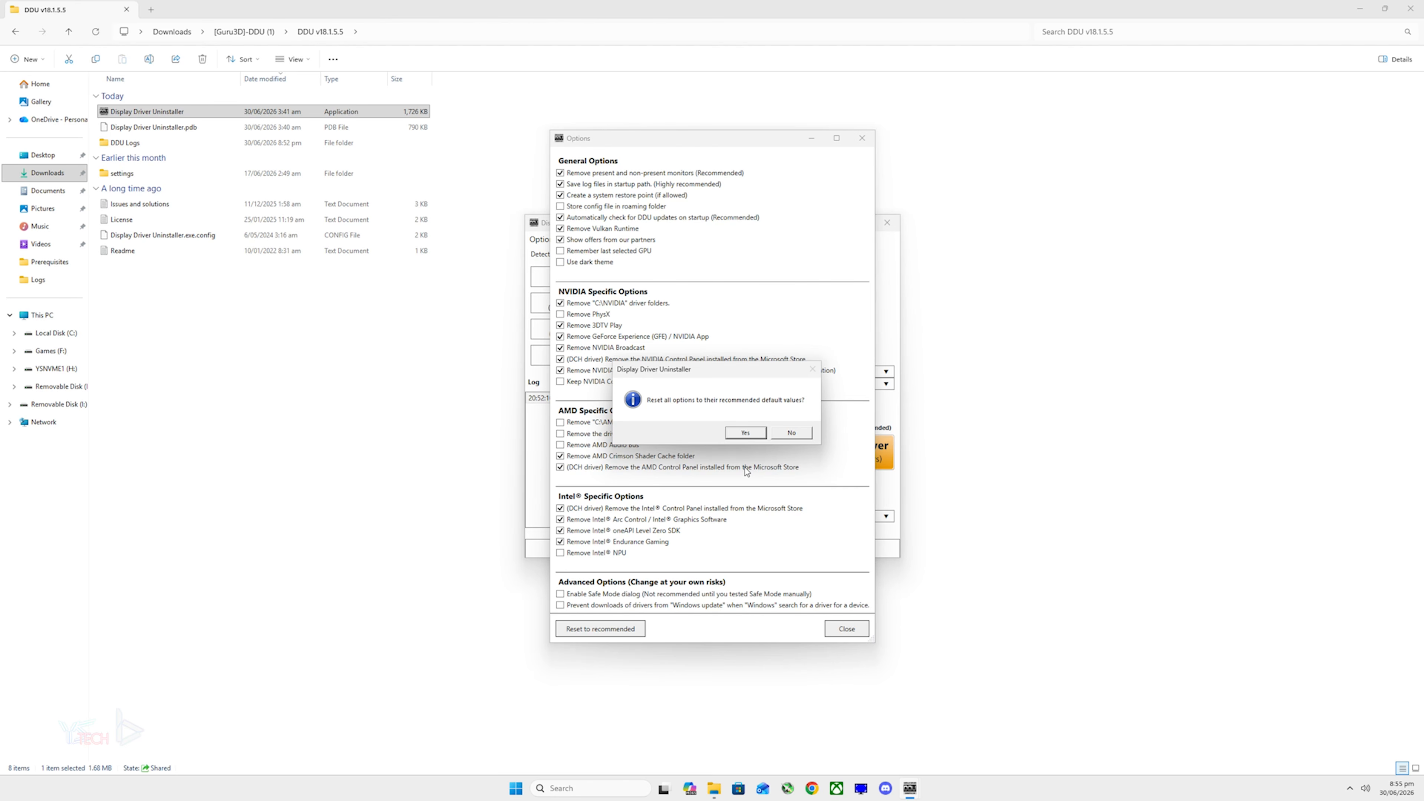
click(777, 431)
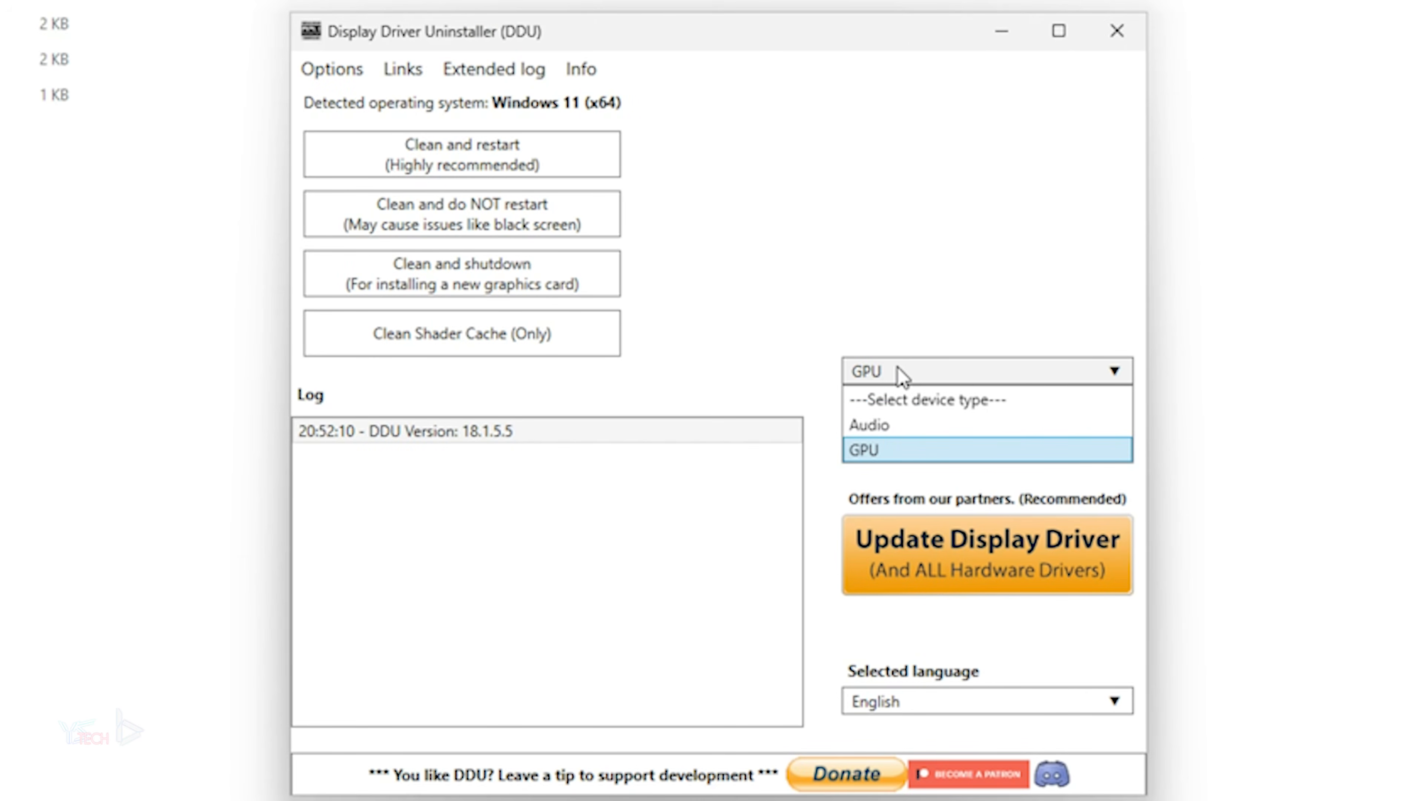
Step: Select GPU as the device type and AMD as the device in DDU, and run Clean and restart
click(901, 374)
click(896, 404)
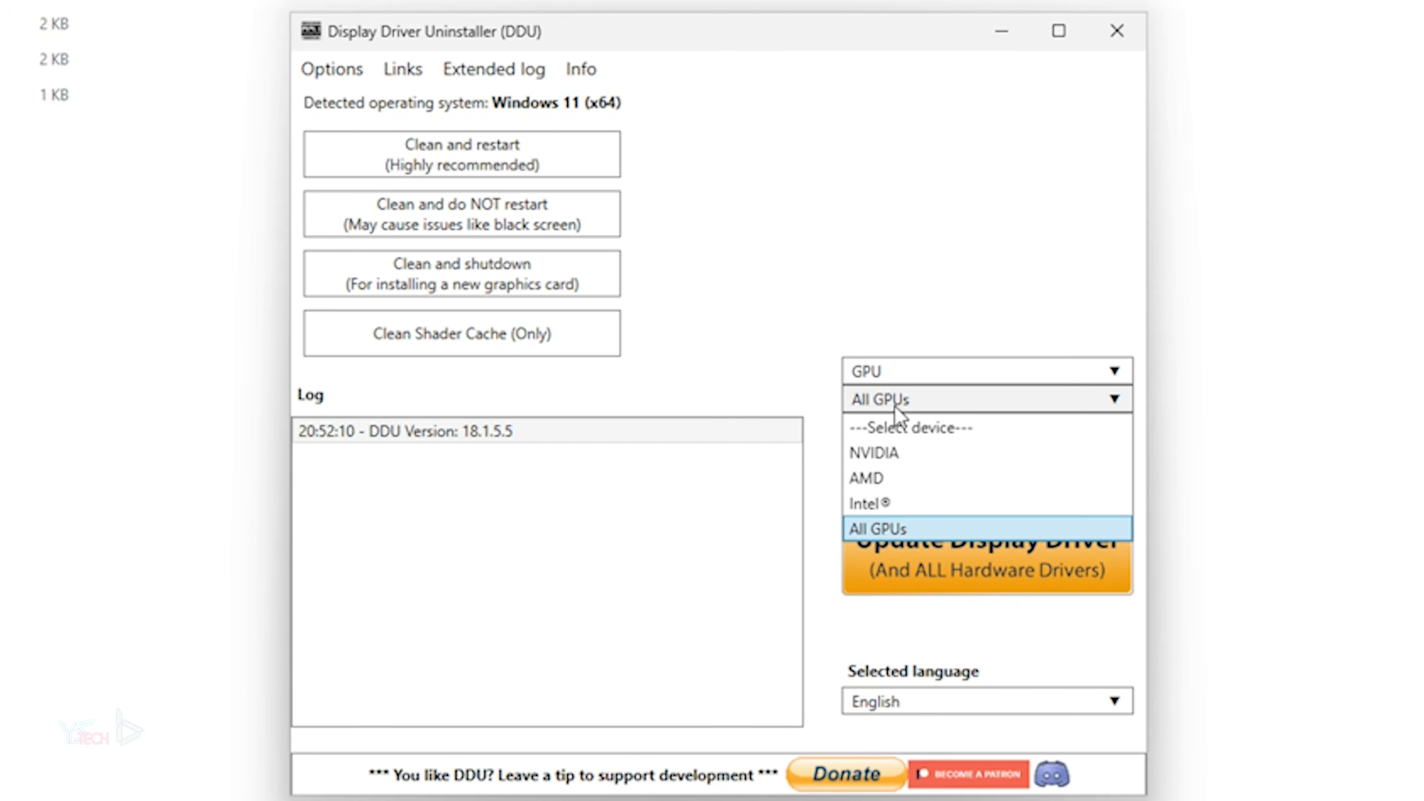
click(887, 477)
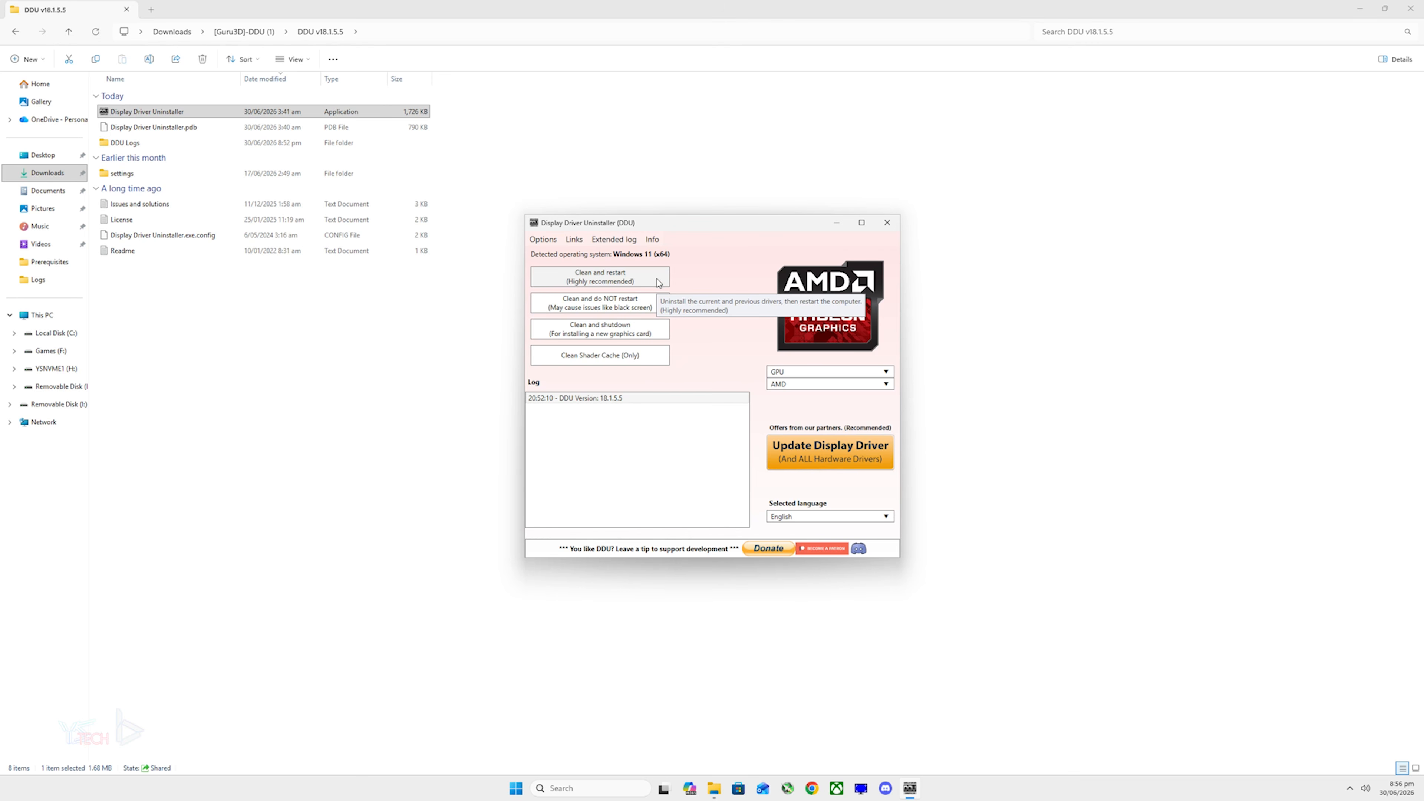
click(658, 283)
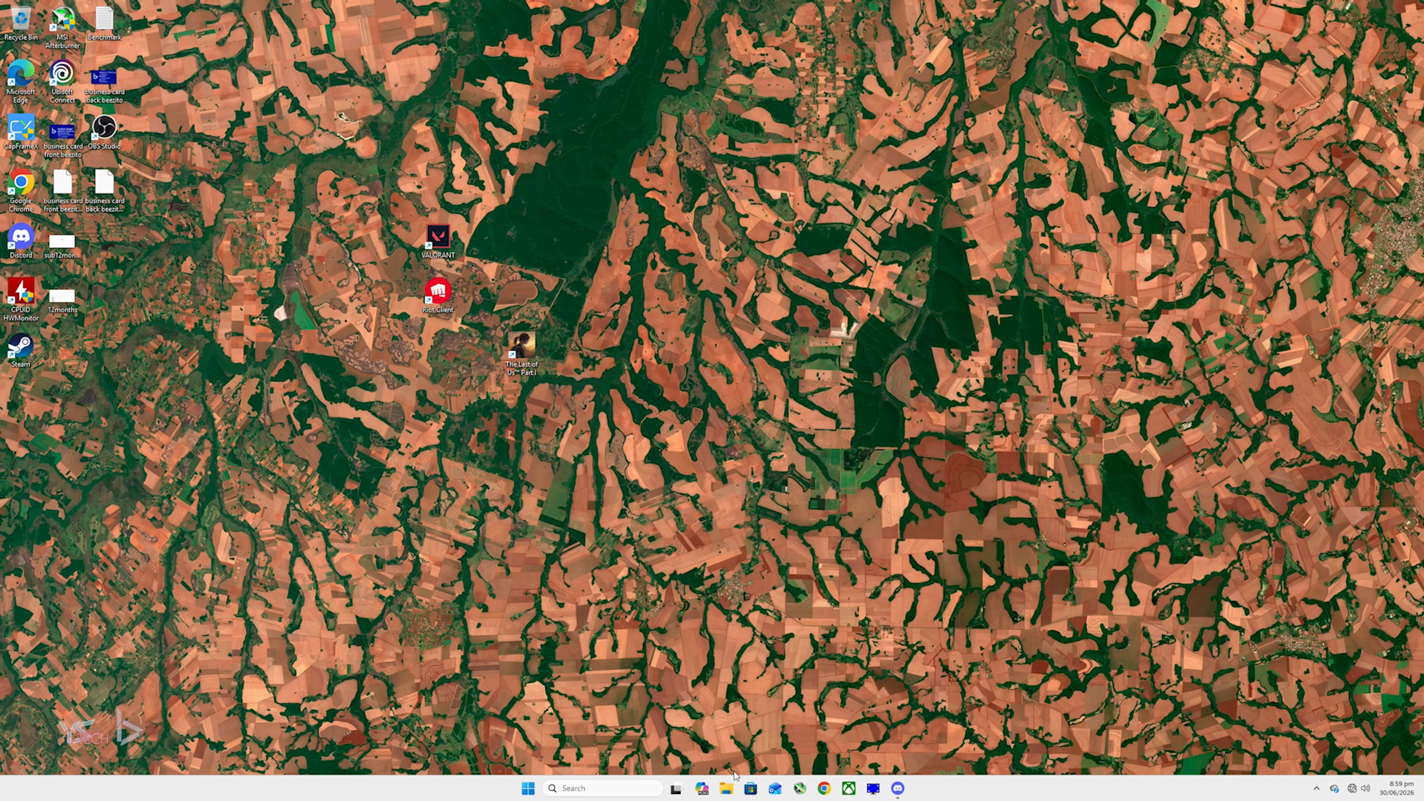
Step: Launch the whql-amd-software-adrenalin-edition-26.6.1-win11-b installer from Downloads and accept the installation with the Default software type
click(727, 787)
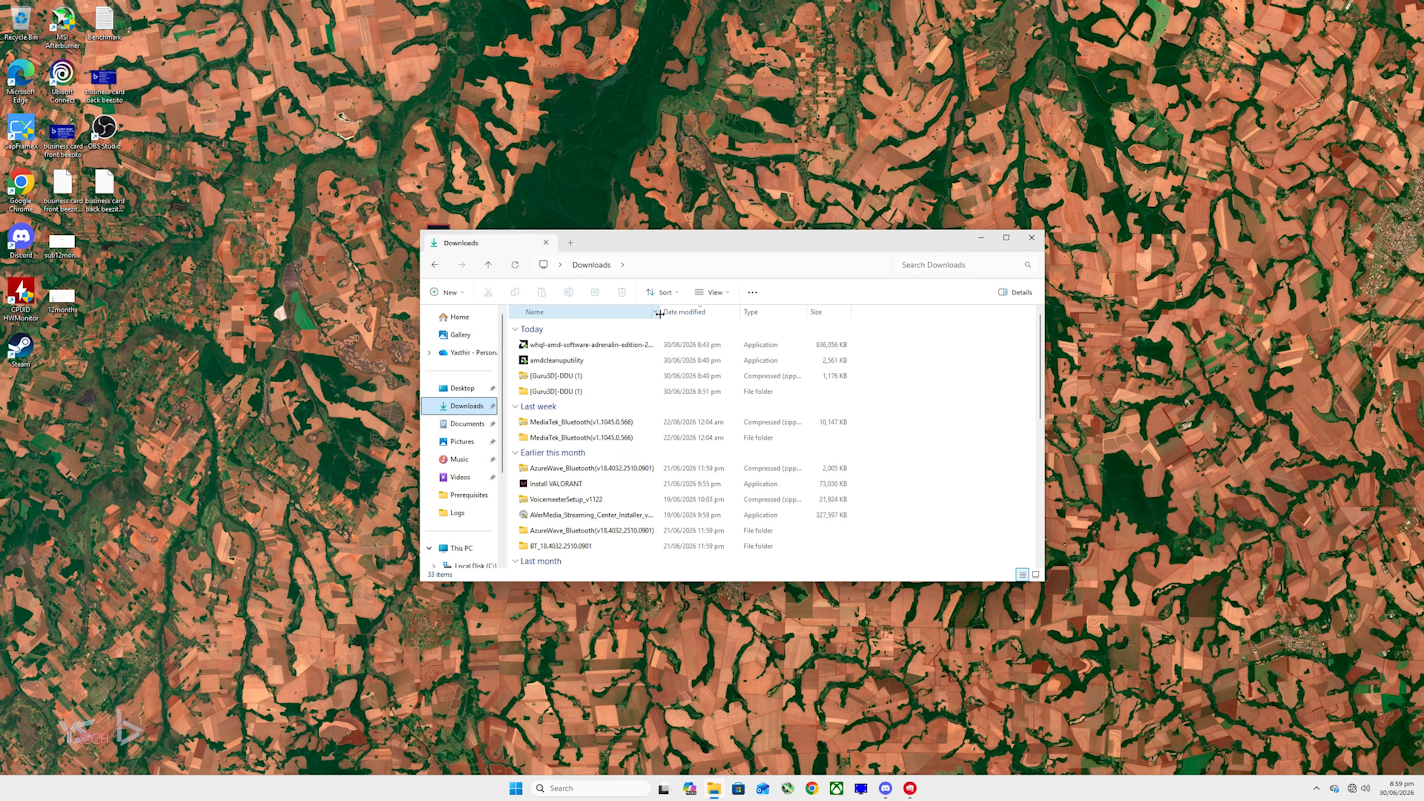
double_click(659, 314)
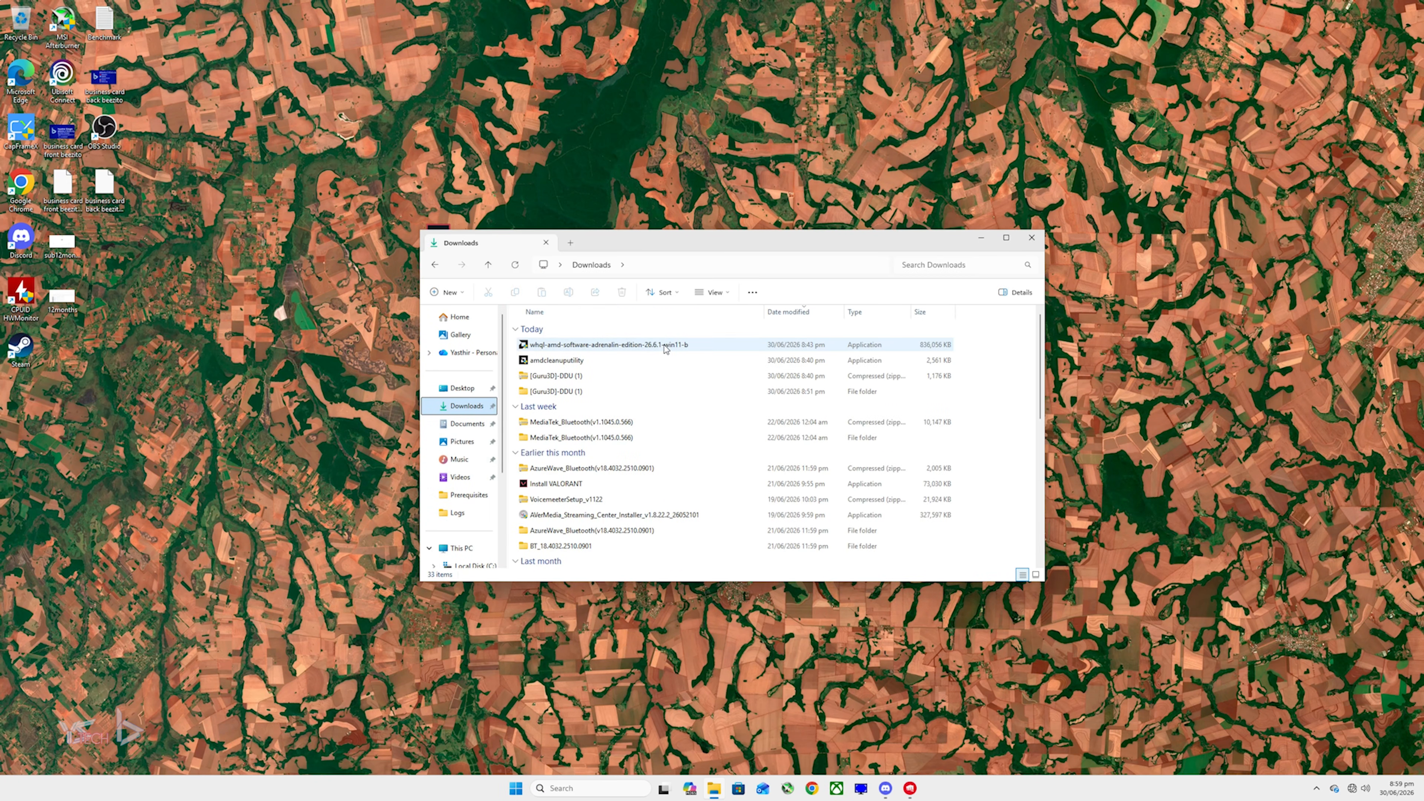
double_click(666, 349)
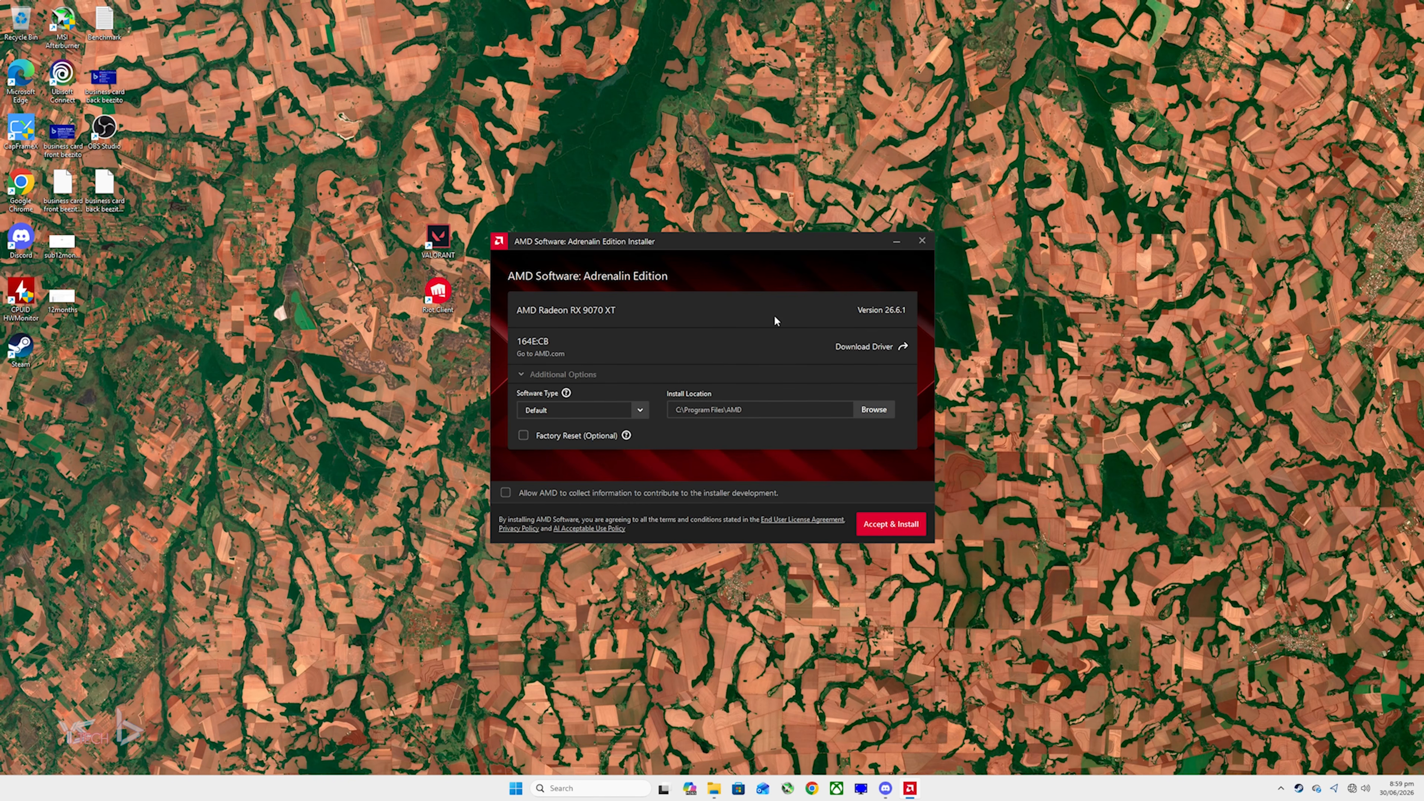
click(891, 524)
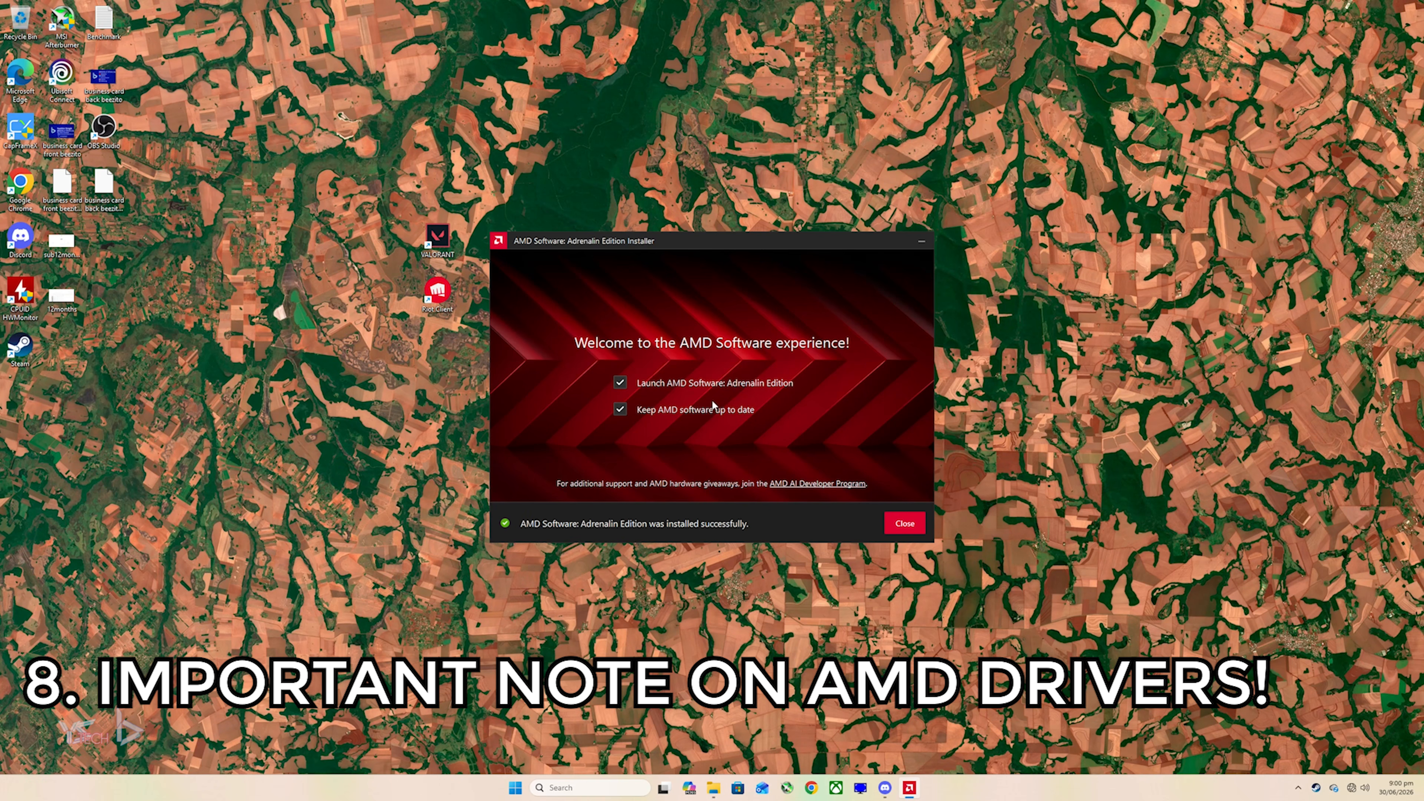
Step: Disable keeping AMD software up to date, close the installer, skip Adrenalin's quick setup and close Adrenalin
click(644, 411)
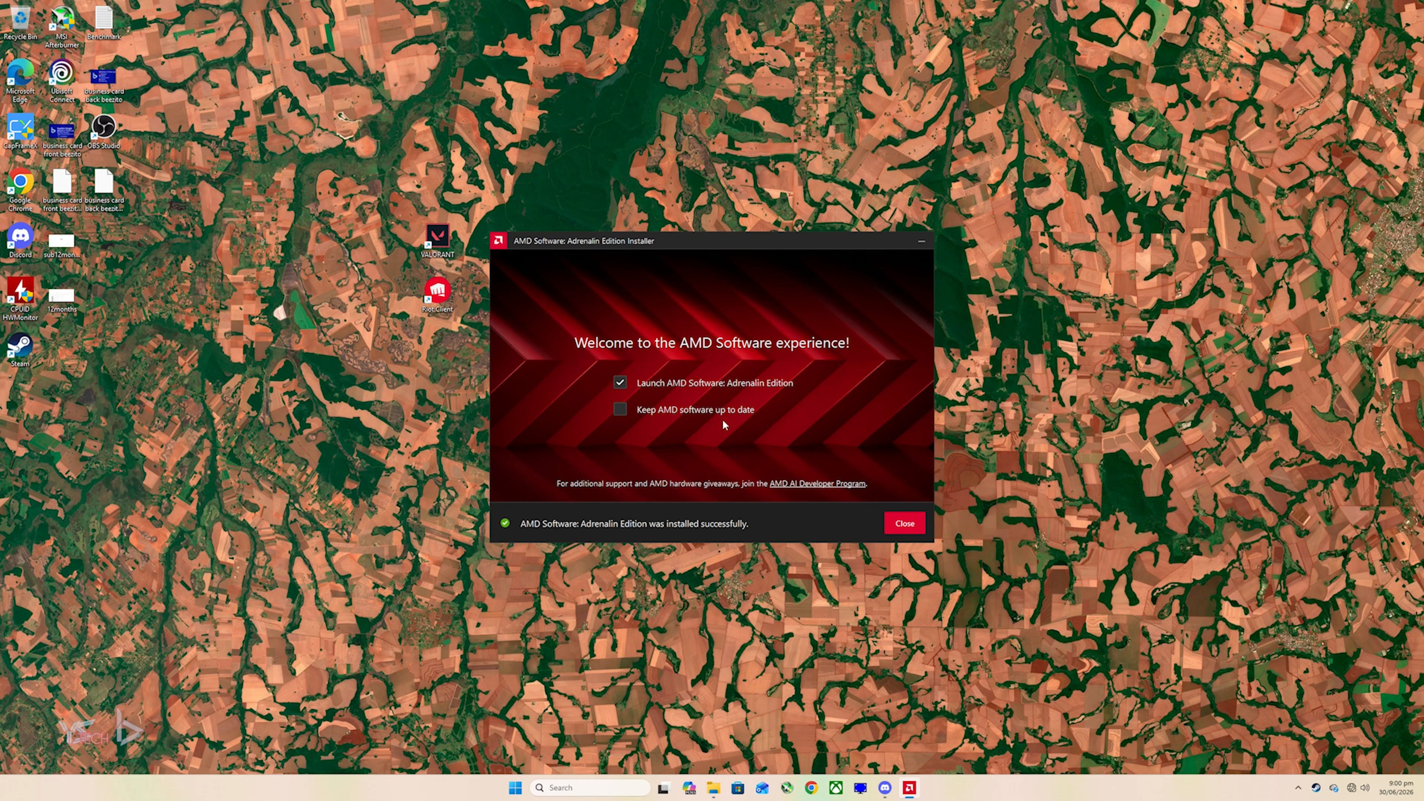
click(905, 523)
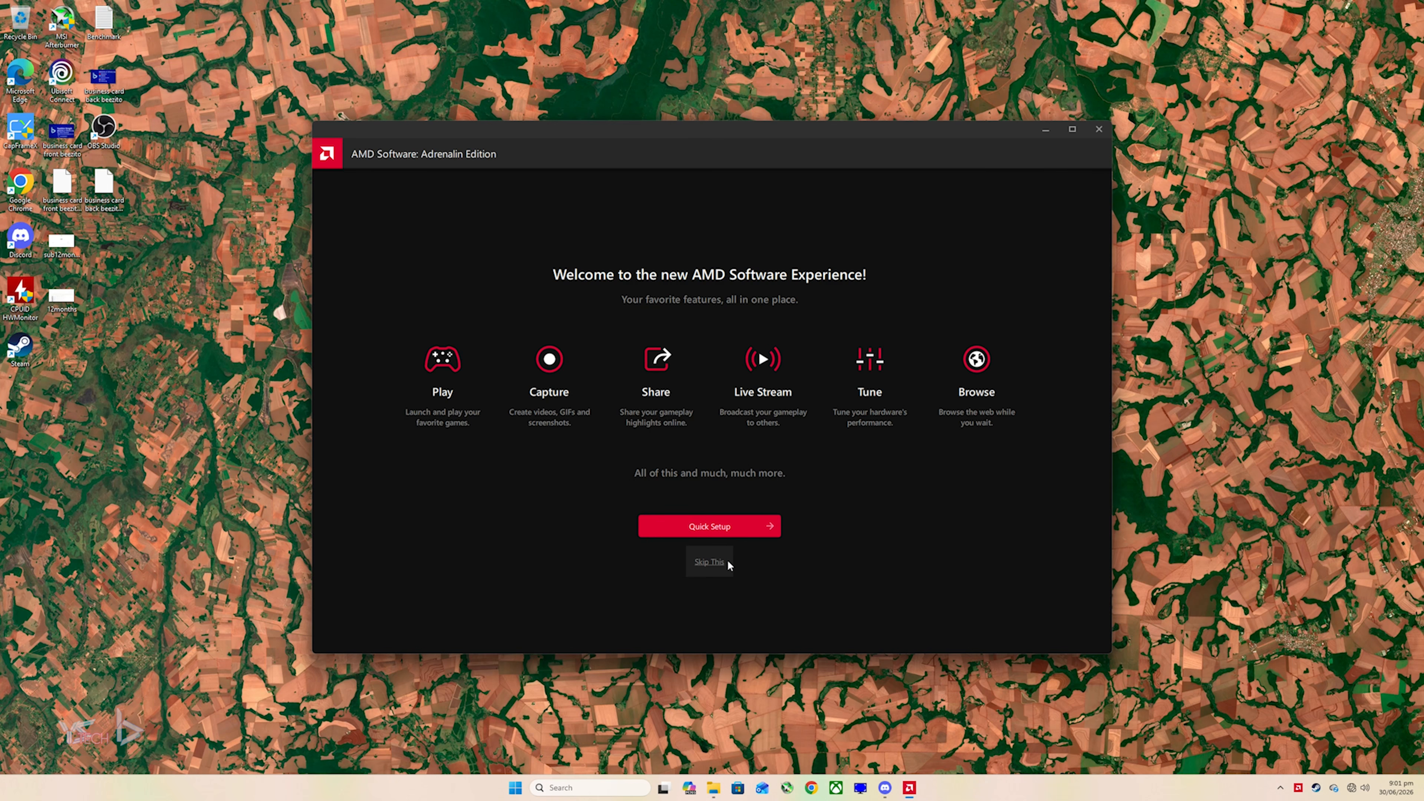
click(709, 561)
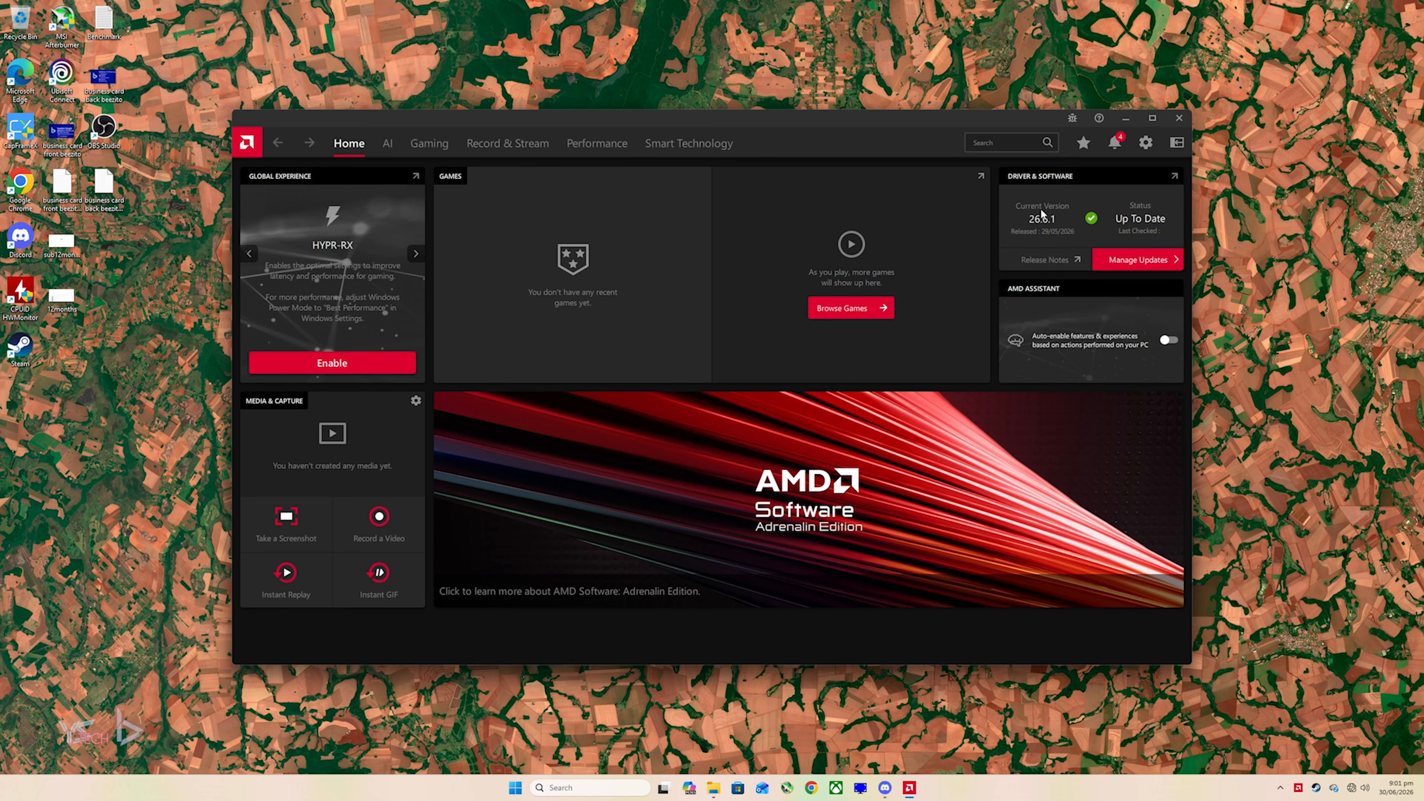
click(1179, 118)
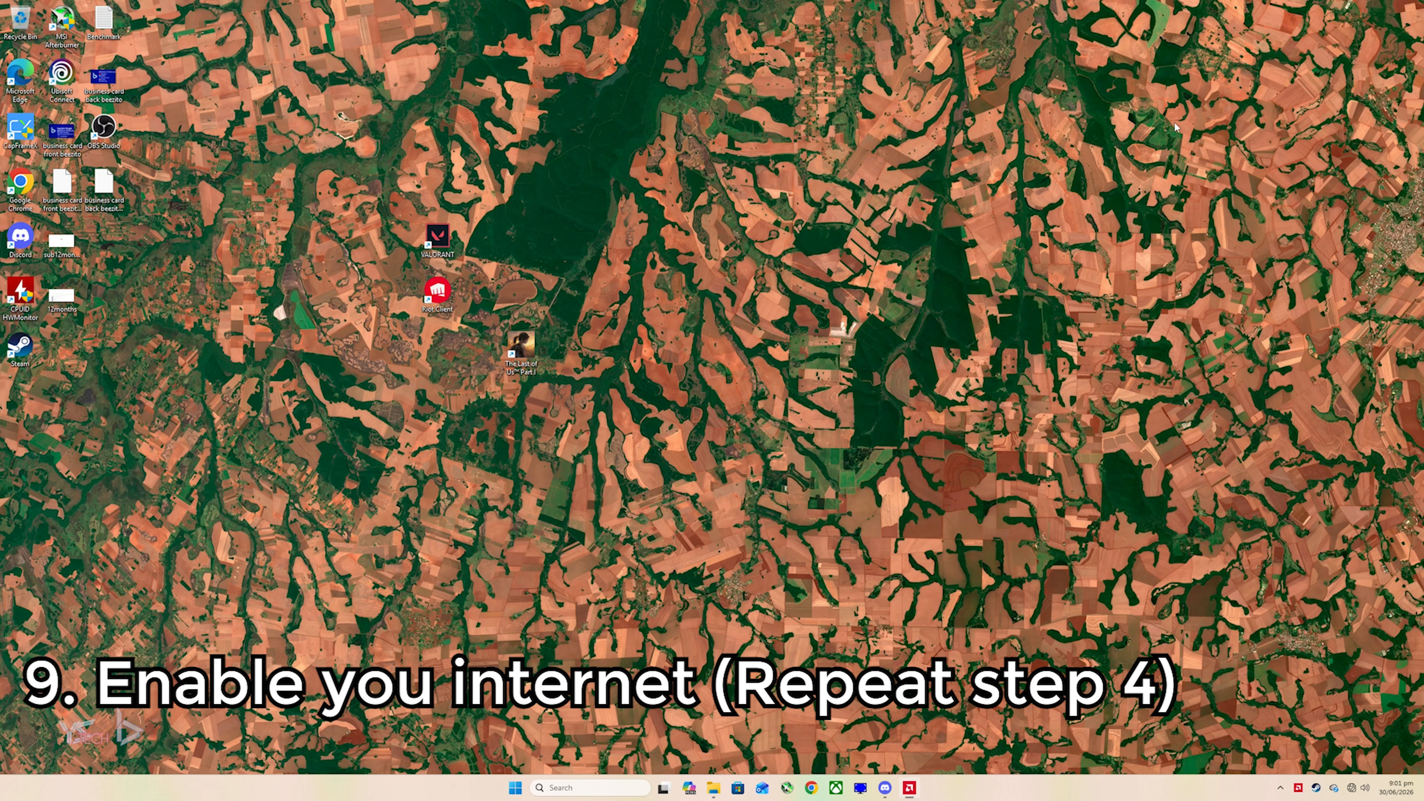
Step: Search Windows for the network connections view and enable the Ethernet 2 adapter
click(1351, 788)
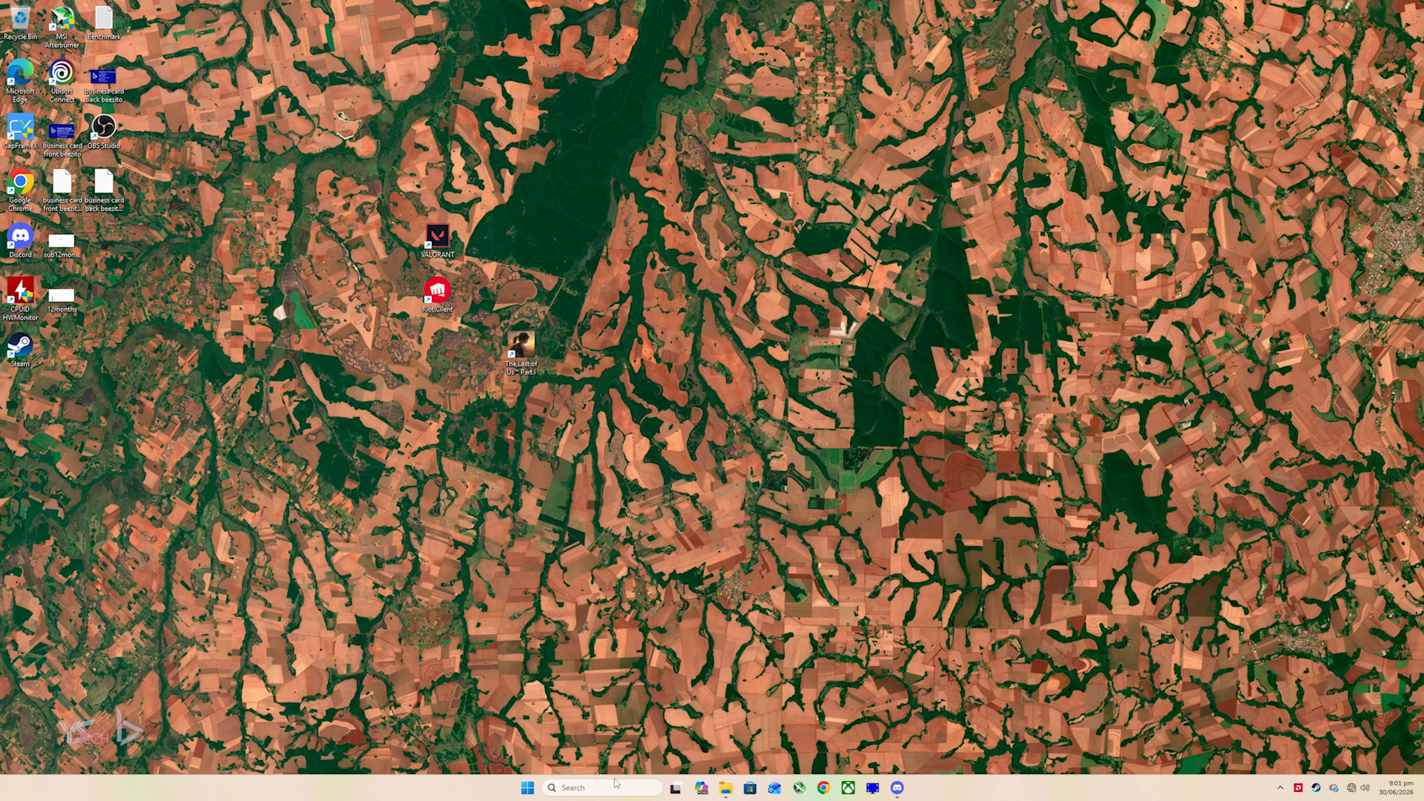
click(617, 783)
text(neto)
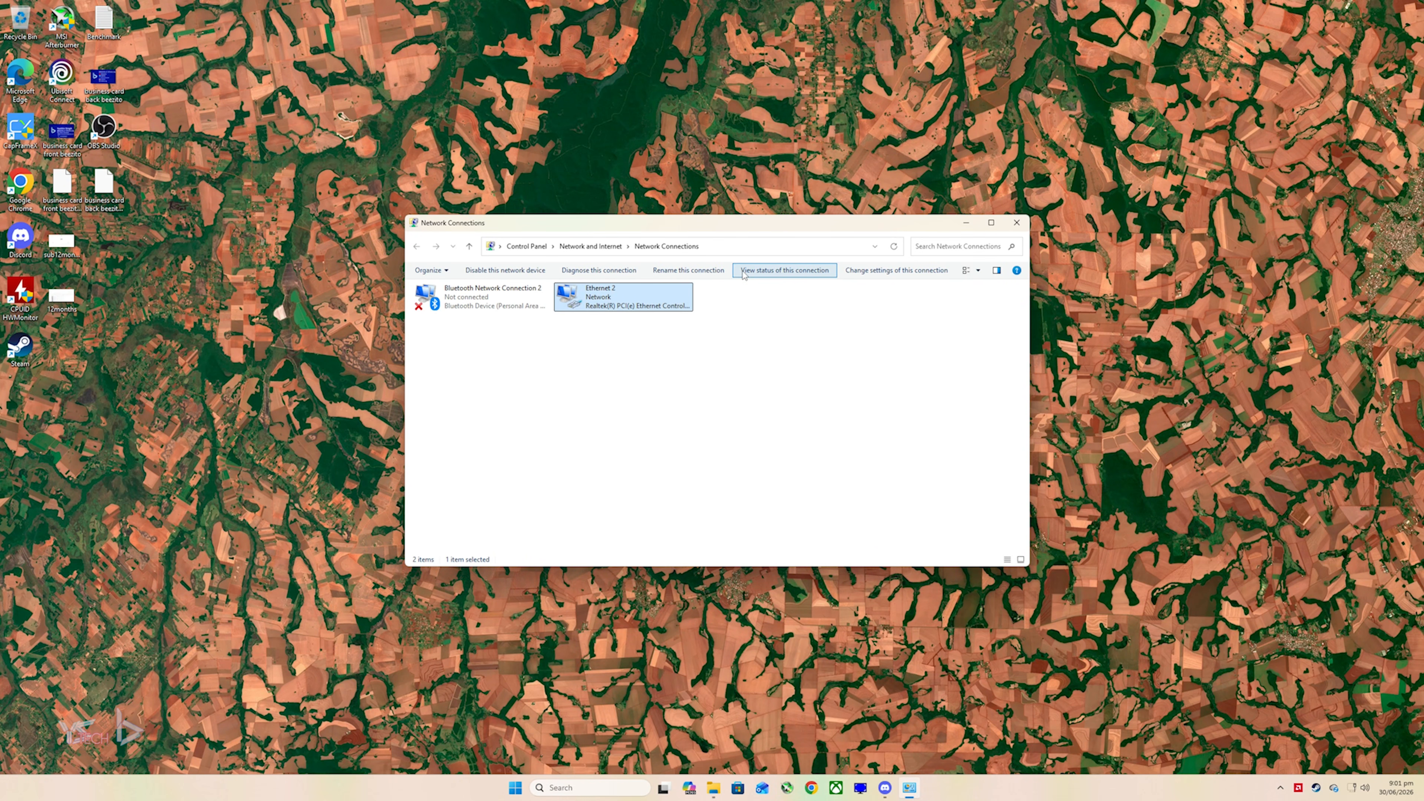
right_click(733, 301)
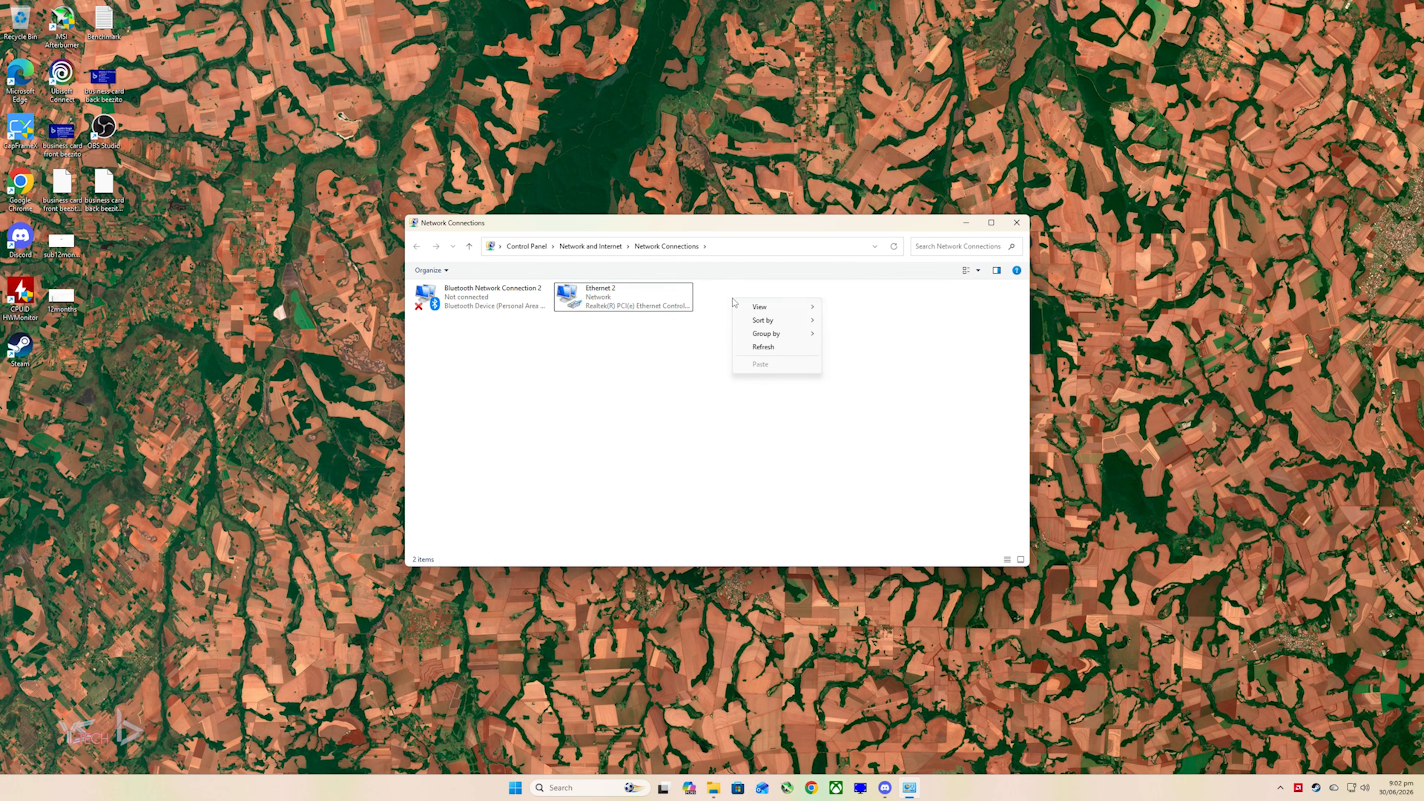